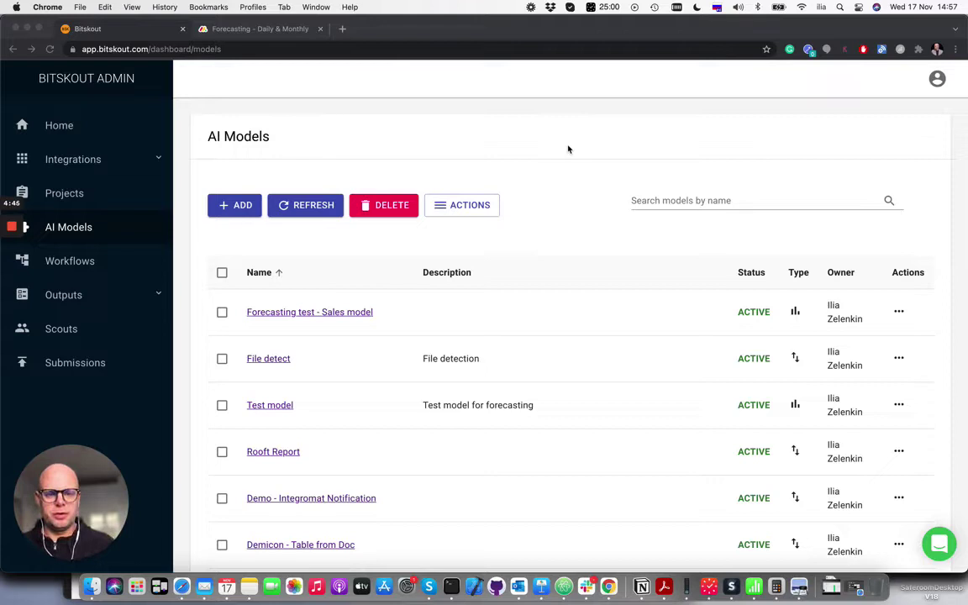
# - Create a new field output named "Forecast output - Sales"
pyautogui.click(737, 318)
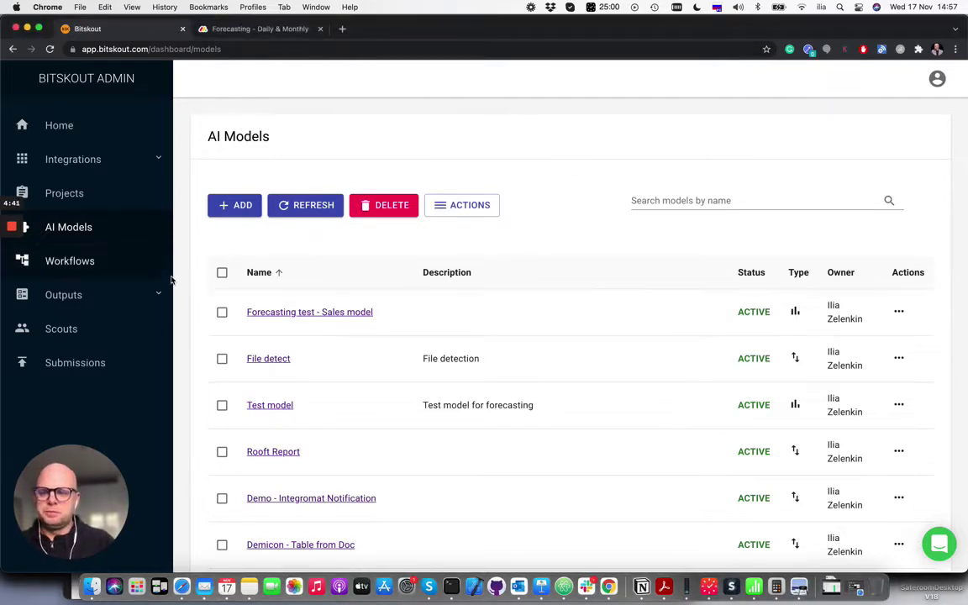
pyautogui.click(105, 297)
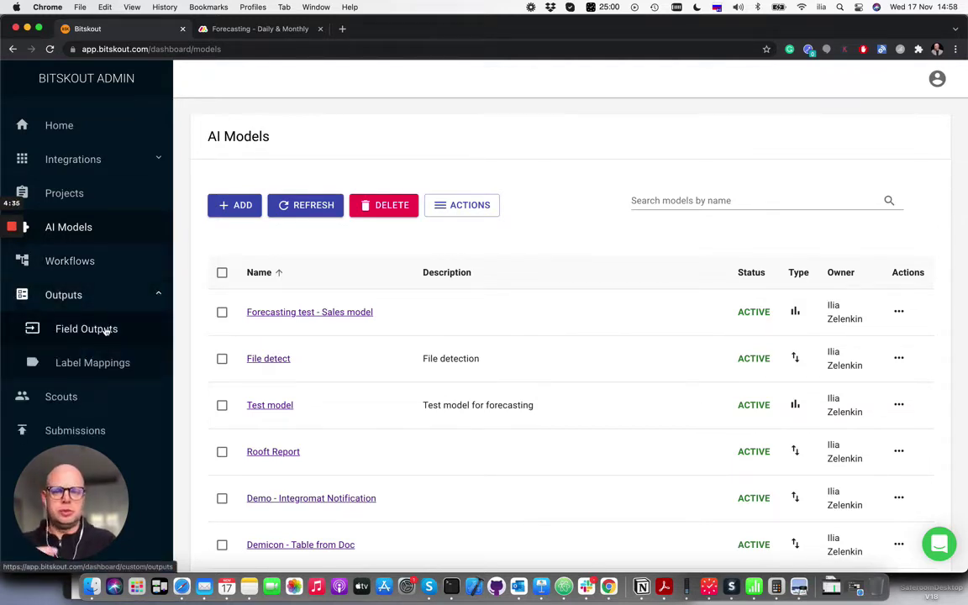
pyautogui.click(105, 331)
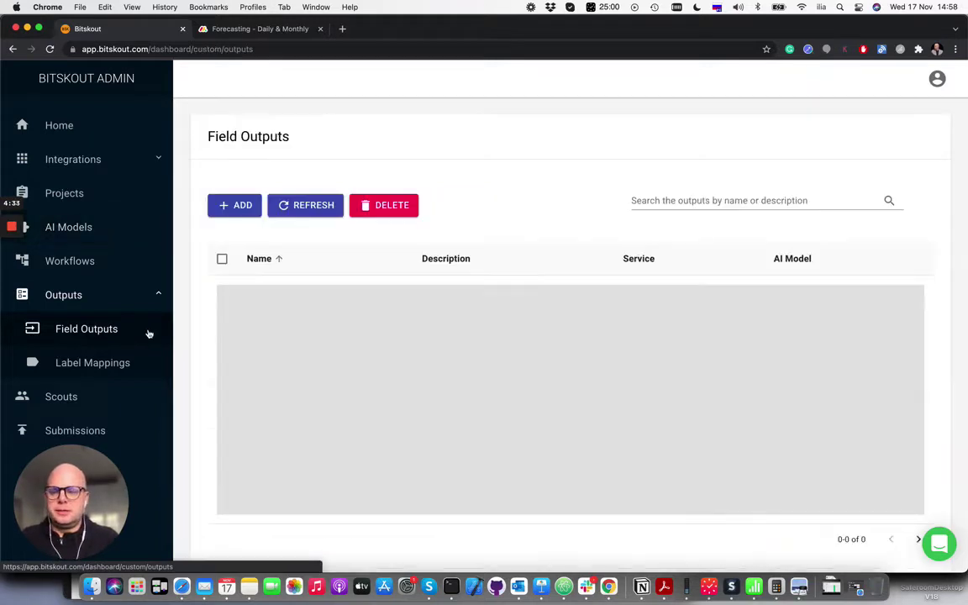
pyautogui.click(249, 207)
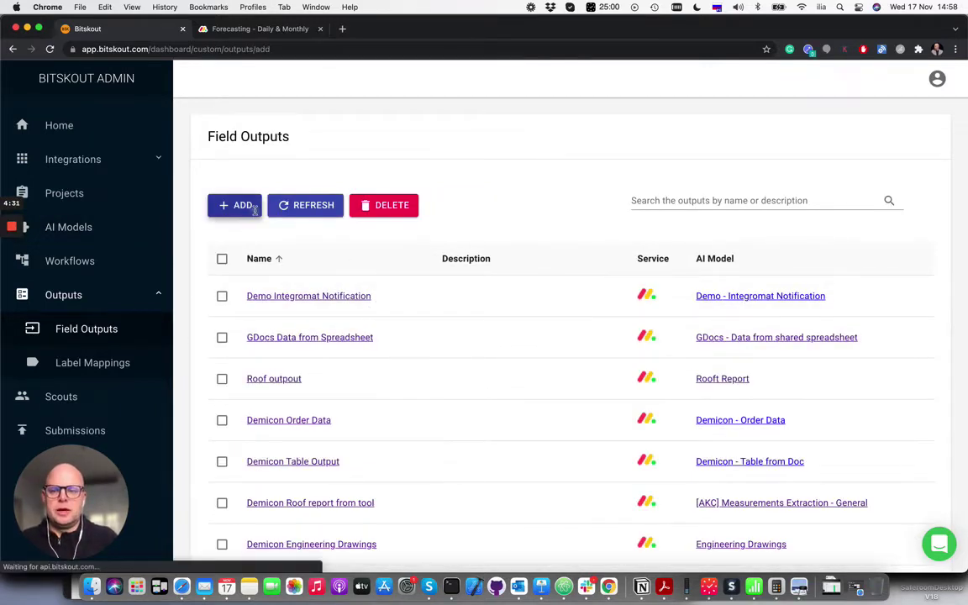
pyautogui.click(379, 264)
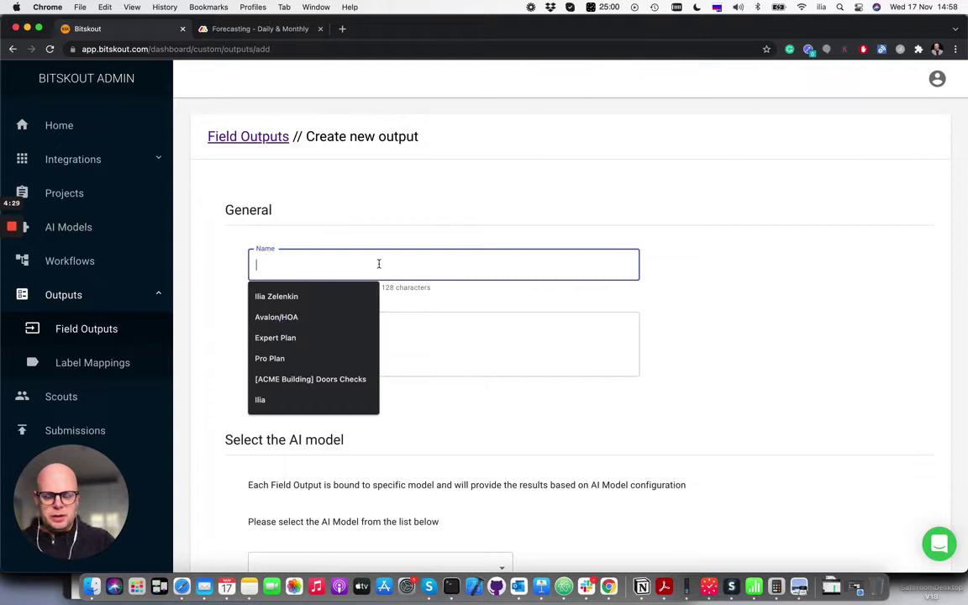
pyautogui.write('Ащкусфые')
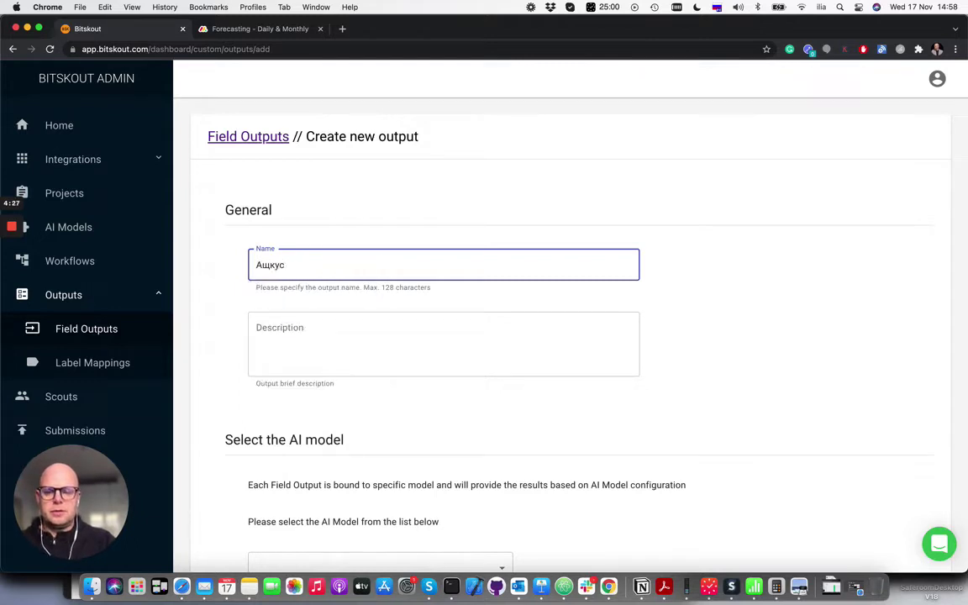
pyautogui.press('BackSpace')
pyautogui.press('BackSpace')
pyautogui.press('BackSpace')
pyautogui.press('BackSpace')
pyautogui.write('Foreca')
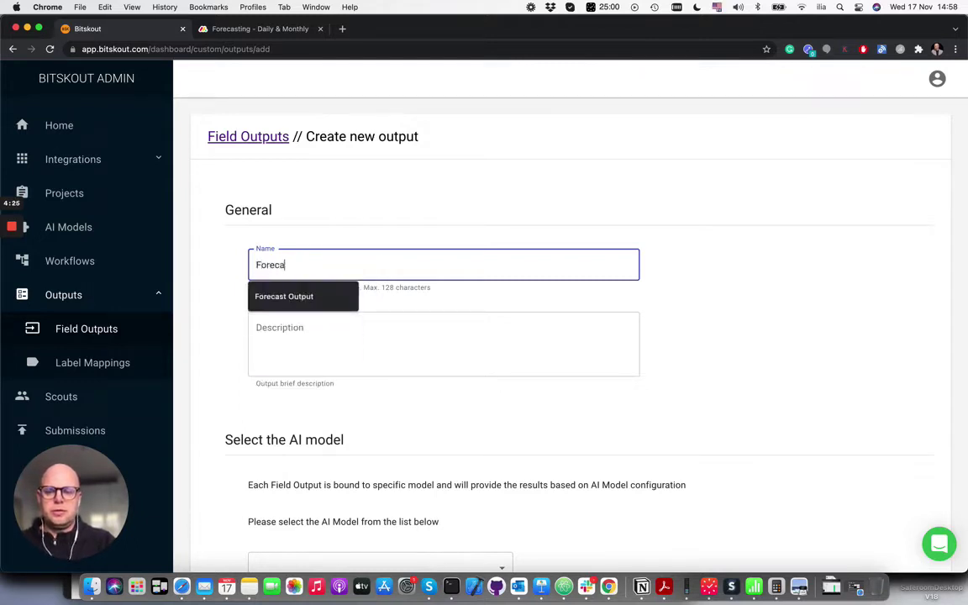
pyautogui.write('st output - Sales')
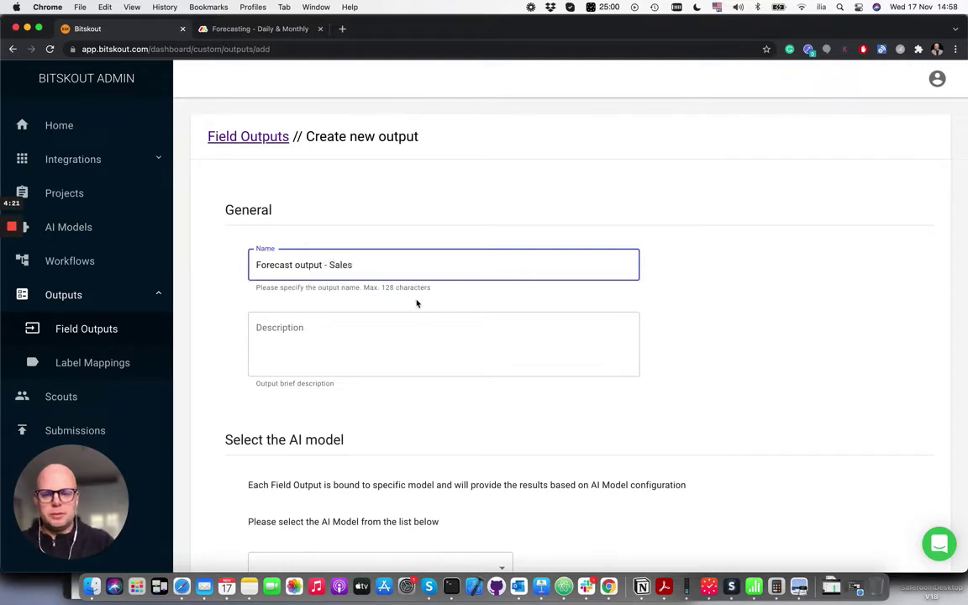
# - Bind the new output to the AI model "Forecasting test - Sales model"
pyautogui.scroll(-2, 417, 303)
pyautogui.click(458, 493)
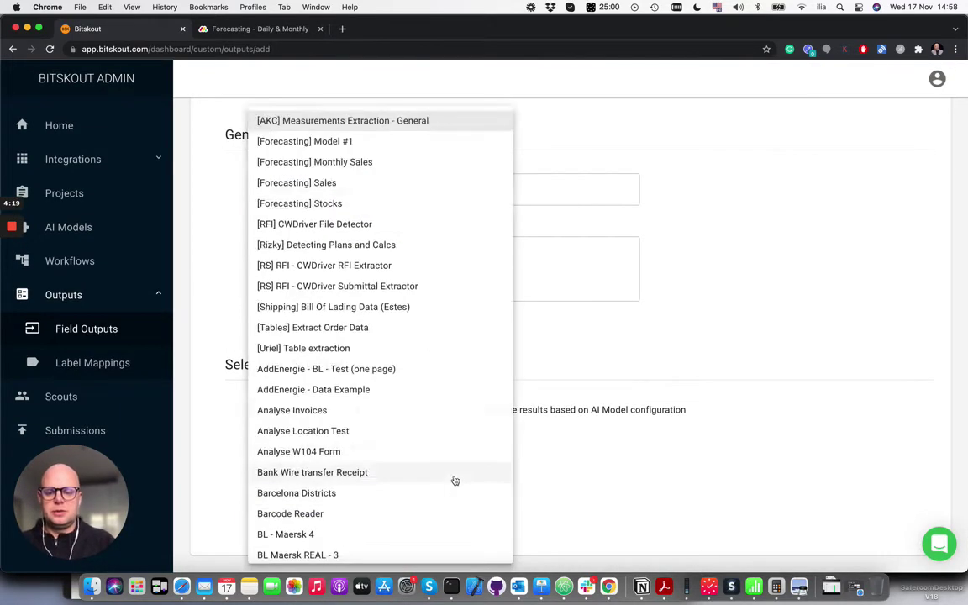
pyautogui.scroll(-10, 454, 480)
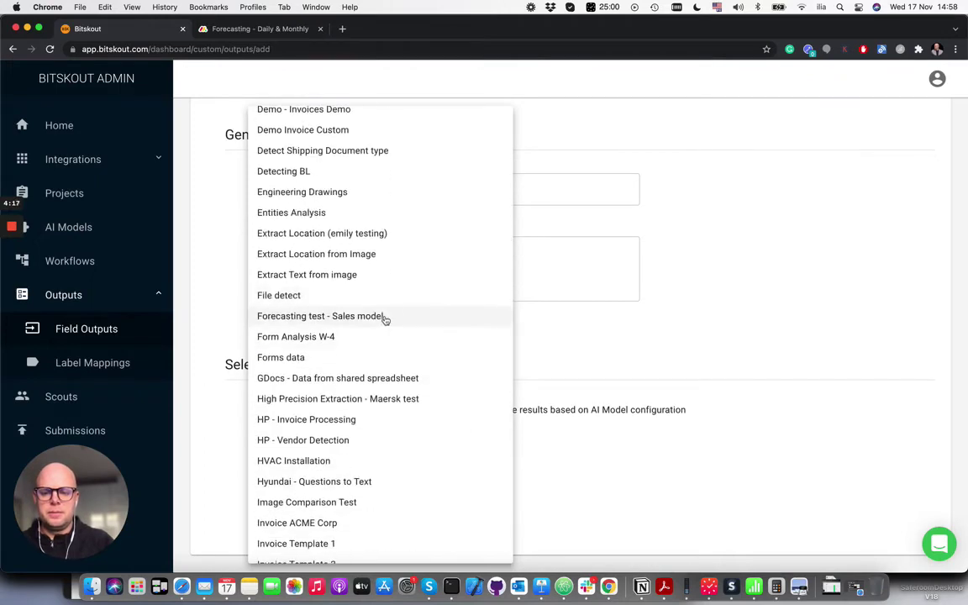
pyautogui.click(388, 321)
# - Add the Specific Forecast value output options for the labels p10, p50 and p90
pyautogui.scroll(-5, 632, 460)
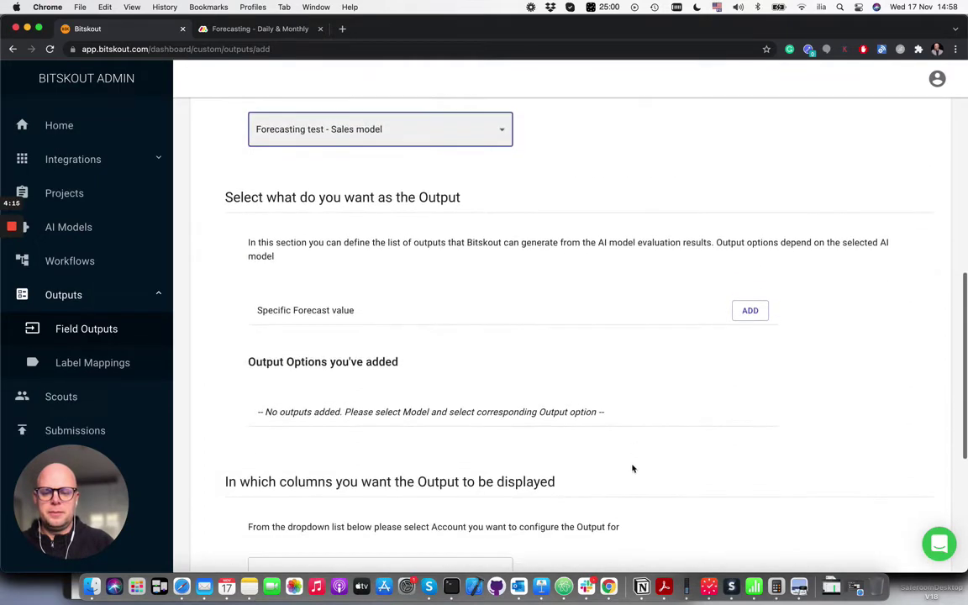
pyautogui.click(749, 310)
pyautogui.click(246, 281)
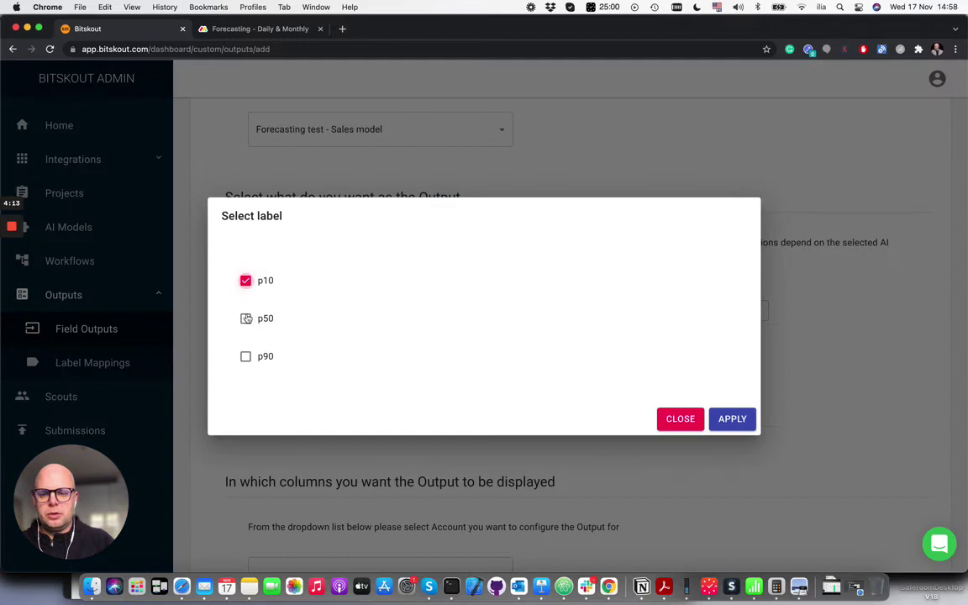
pyautogui.click(246, 318)
pyautogui.click(246, 356)
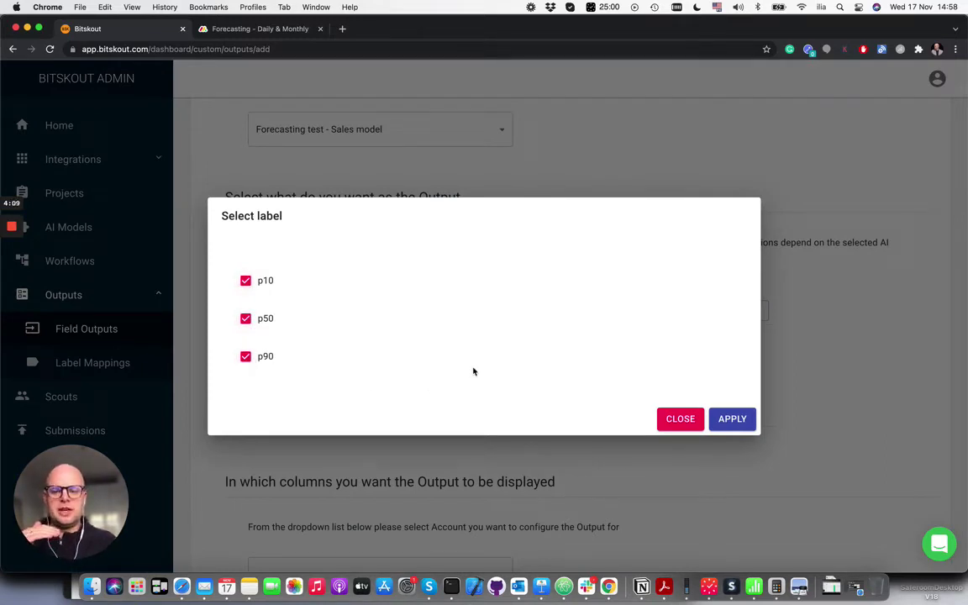
pyautogui.click(731, 419)
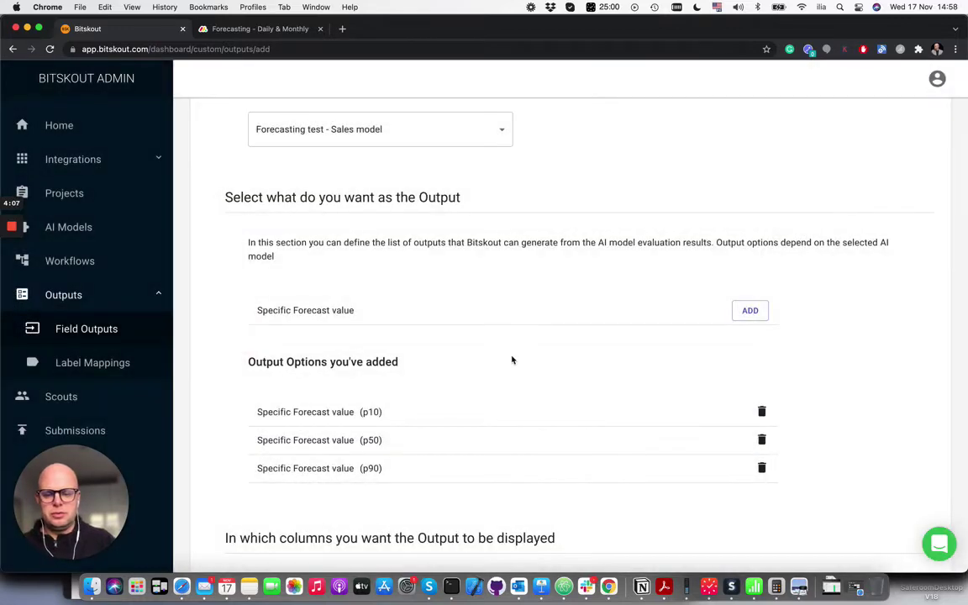
# - Set the output's account to monday.com and its board to "Forecasting - Daily & Monthly"
pyautogui.scroll(-4, 512, 359)
pyautogui.scroll(-3, 512, 359)
pyautogui.click(460, 320)
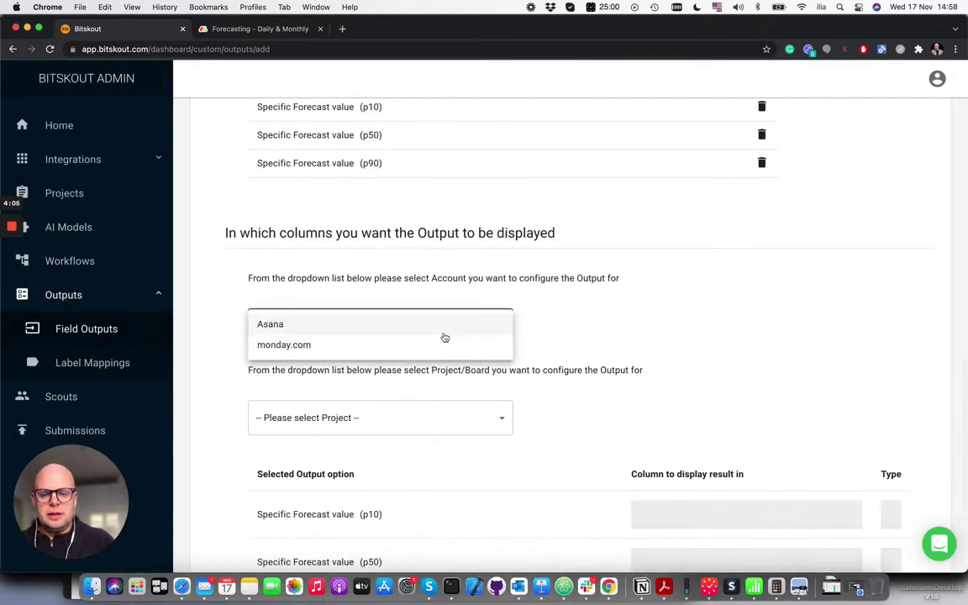
pyautogui.click(439, 345)
pyautogui.scroll(-3, 470, 336)
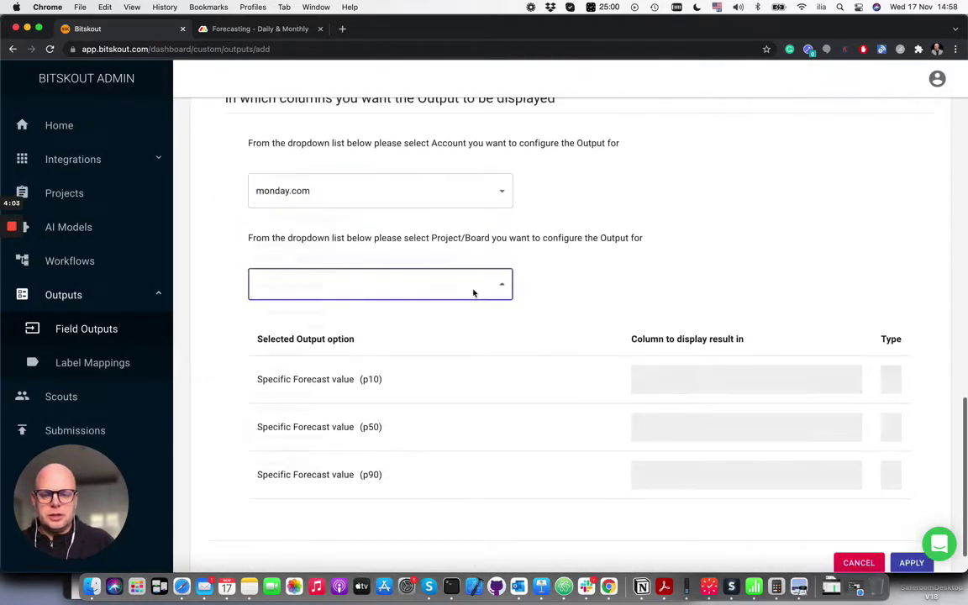
pyautogui.click(475, 293)
pyautogui.scroll(-10, 447, 341)
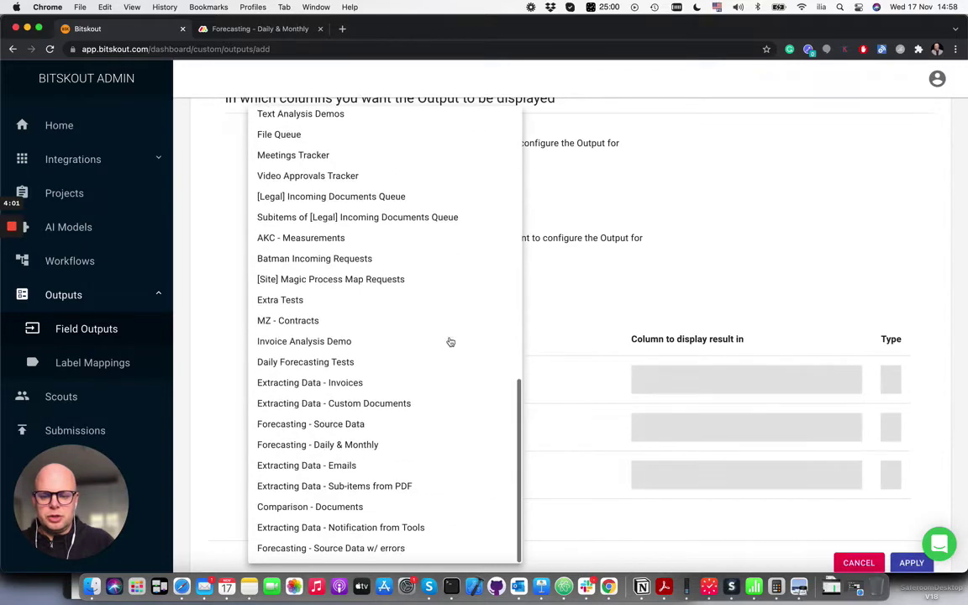
pyautogui.click(344, 444)
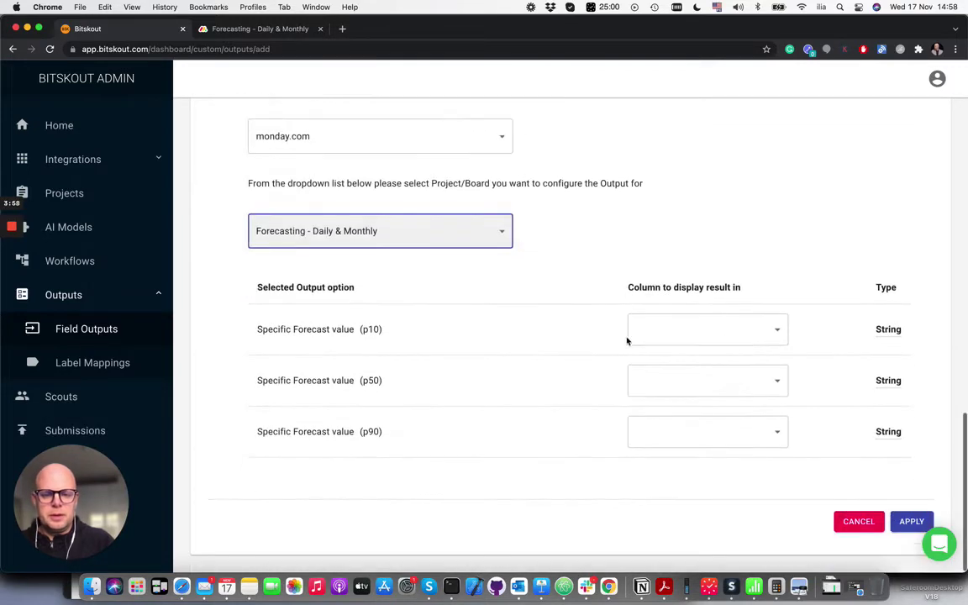
# - Map the p10, p50 and p90 forecast values to the columns Forecast(P10), Forecast(P50) and Forecast(P90)
pyautogui.click(766, 333)
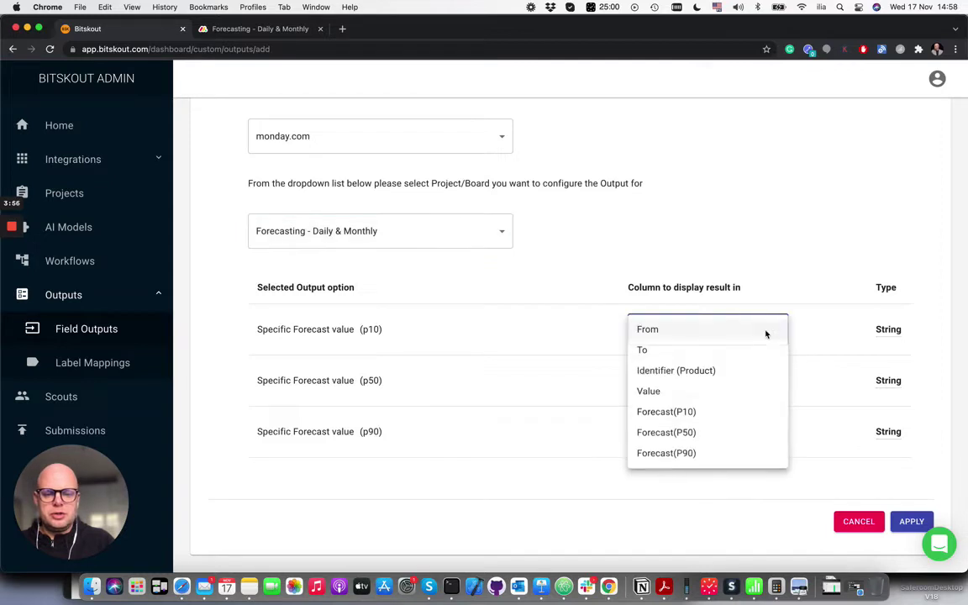
pyautogui.click(737, 412)
pyautogui.click(757, 389)
pyautogui.click(727, 494)
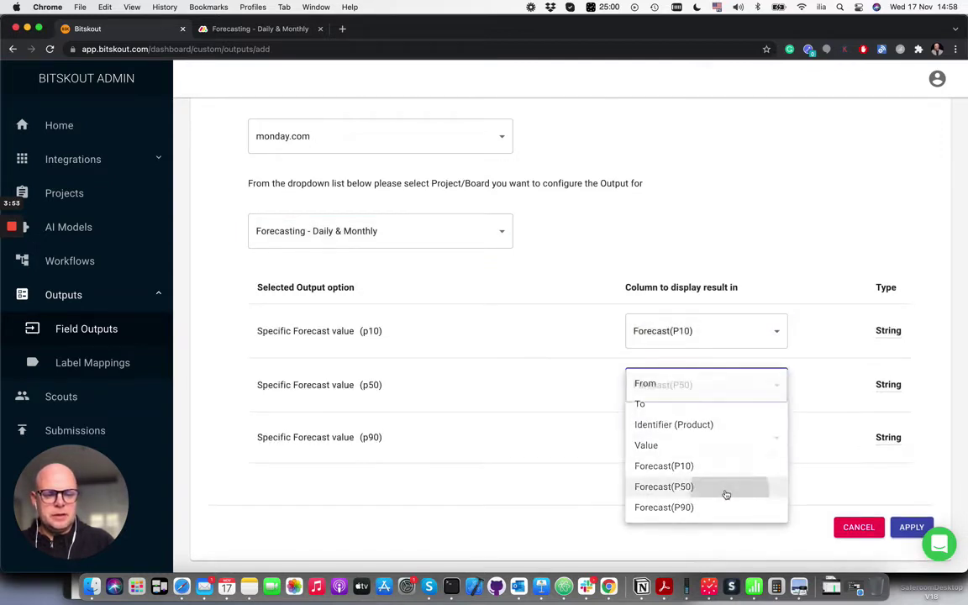
pyautogui.click(725, 437)
pyautogui.click(711, 551)
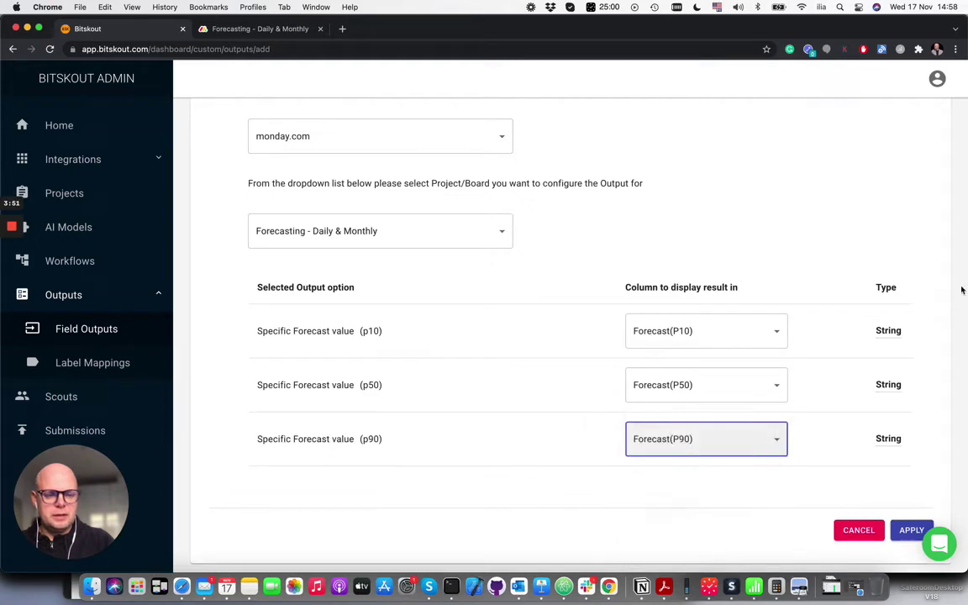
# - Set the type of all three forecast values to Number and apply the new output
pyautogui.click(890, 332)
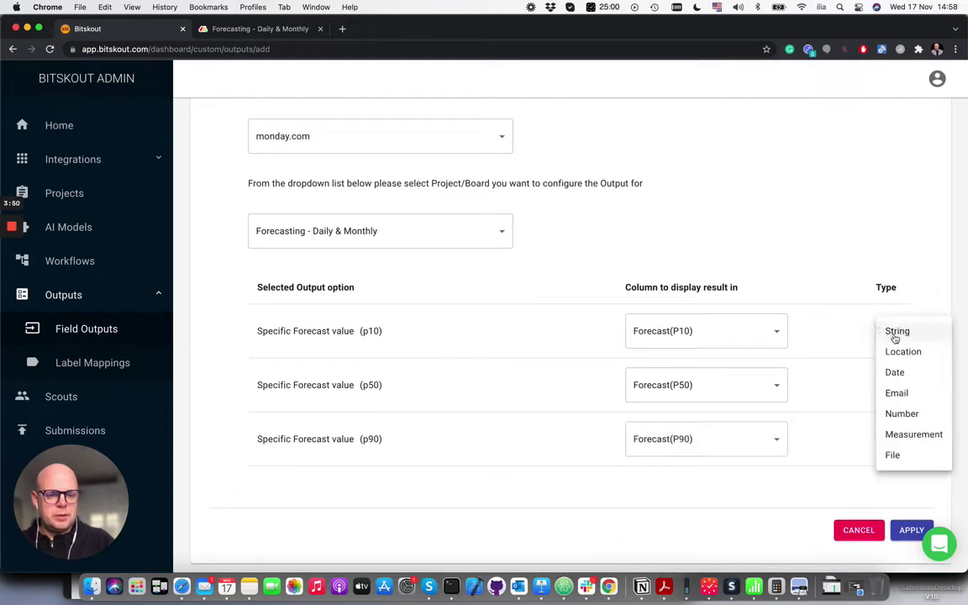
pyautogui.click(903, 414)
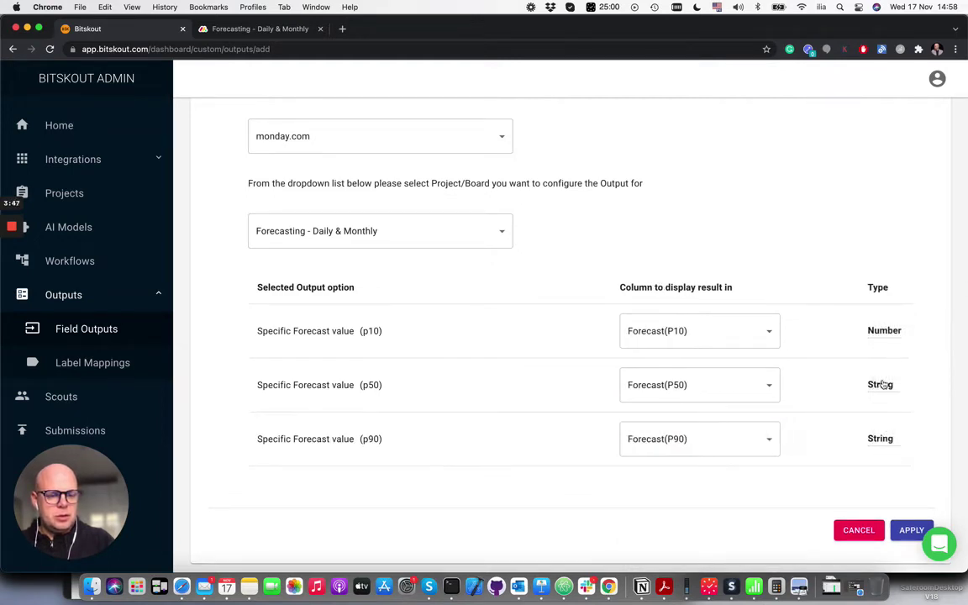
pyautogui.click(882, 384)
pyautogui.click(903, 468)
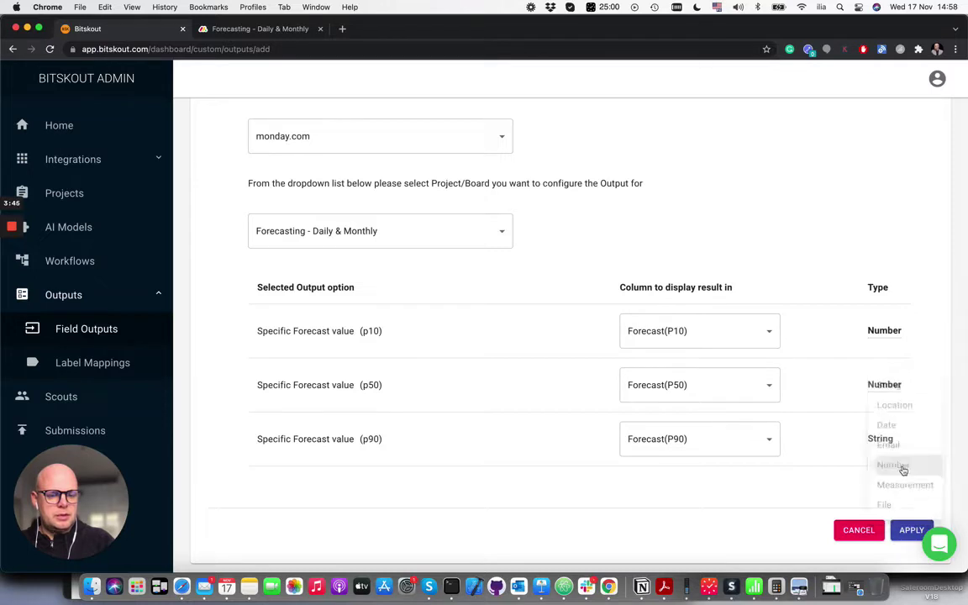
pyautogui.click(887, 437)
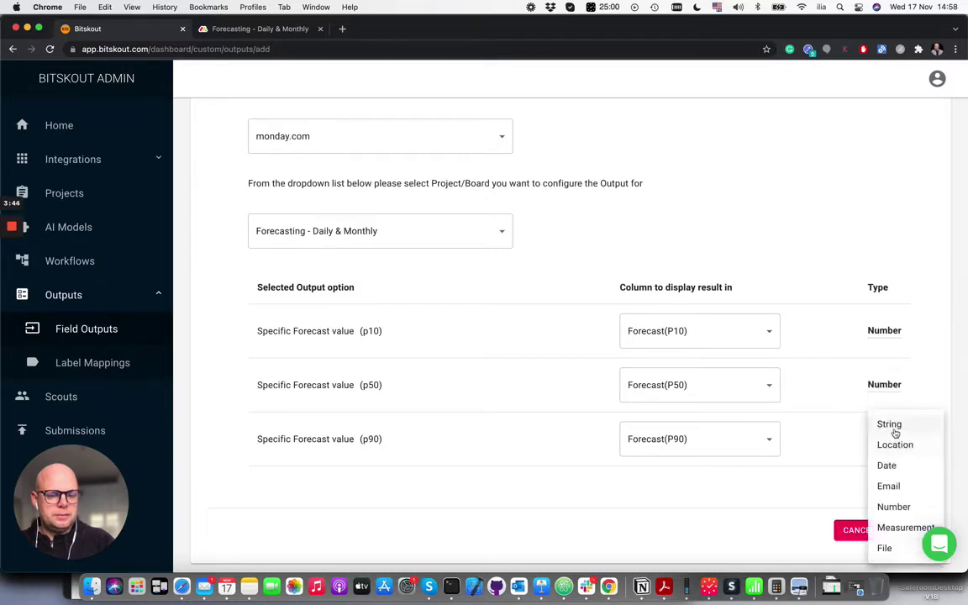
pyautogui.click(896, 507)
pyautogui.click(910, 530)
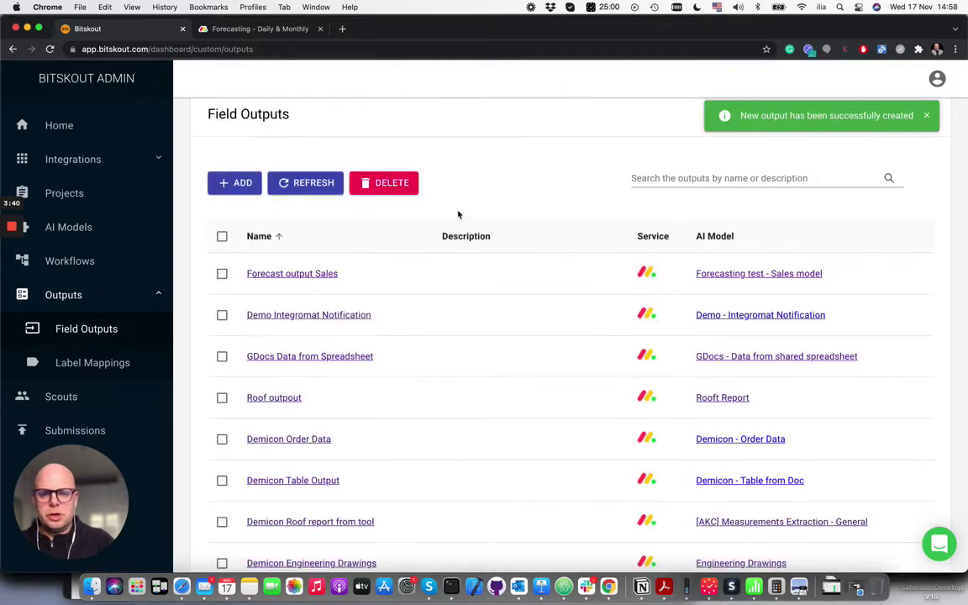
# - Start a new workflow and name it "Forecasting Sales Test"
pyautogui.click(87, 262)
pyautogui.click(238, 186)
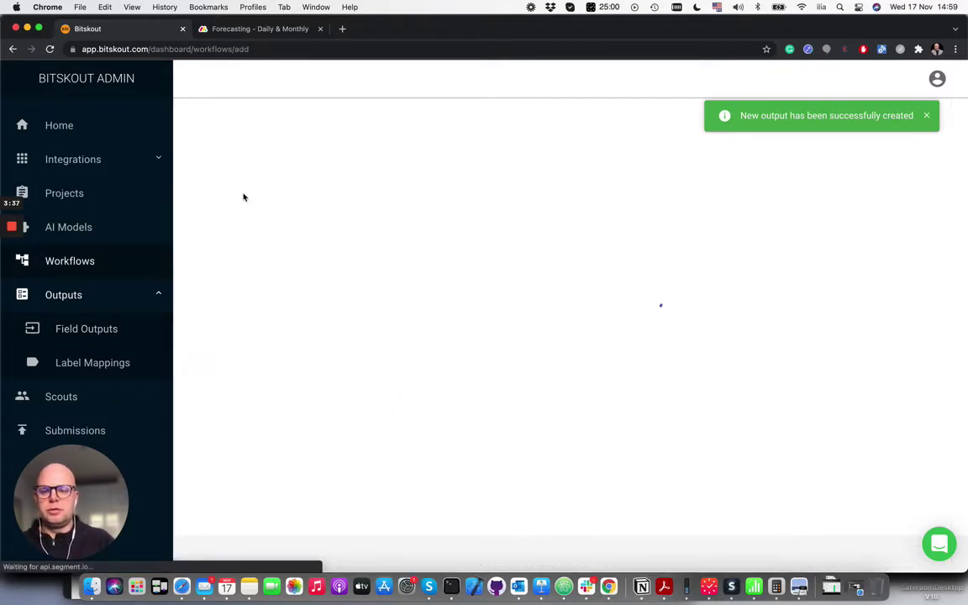
pyautogui.click(595, 373)
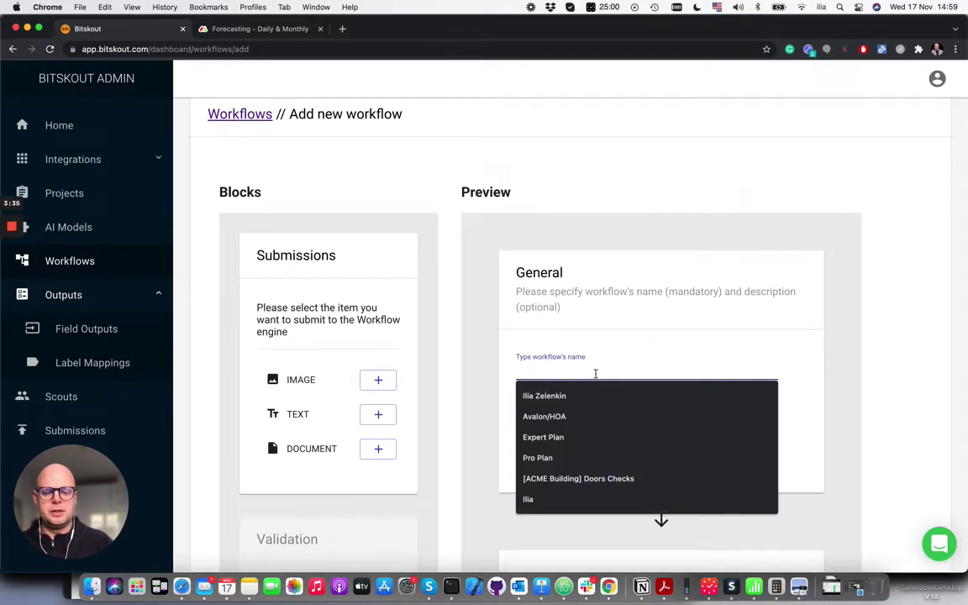
pyautogui.write('Foreaca')
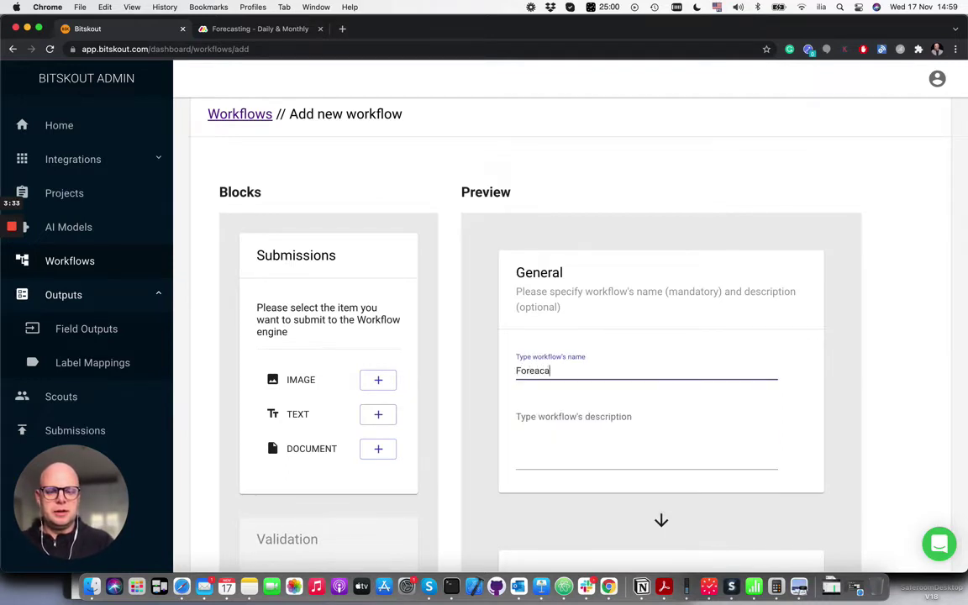
pyautogui.press('BackSpace')
pyautogui.press('BackSpace')
pyautogui.press('BackSpace')
pyautogui.write('casting Sales Test')
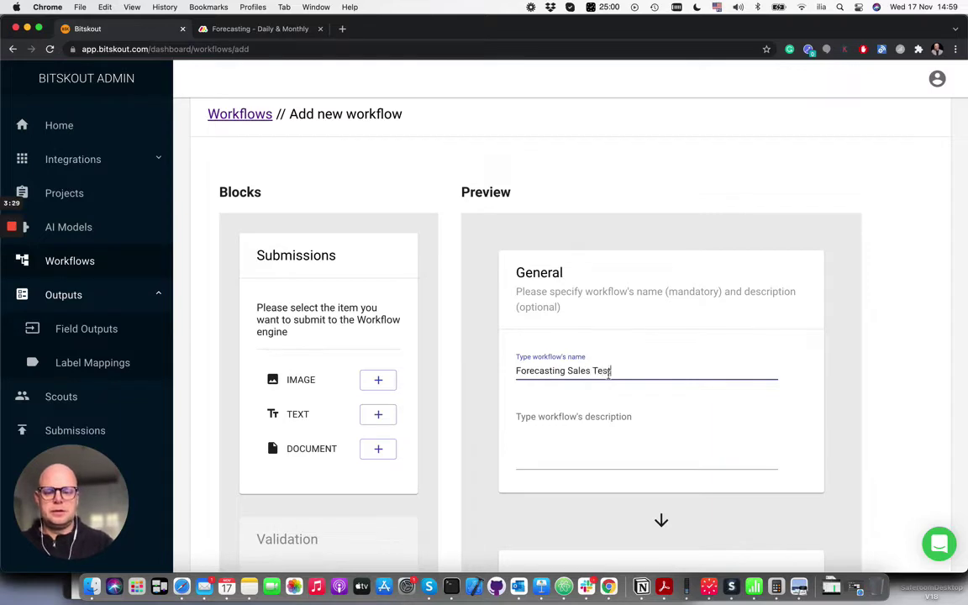
# - Add a text submission and an AI validation block to the workflow, saving the validation with the model "Forecasting test - Sales model"
pyautogui.click(378, 414)
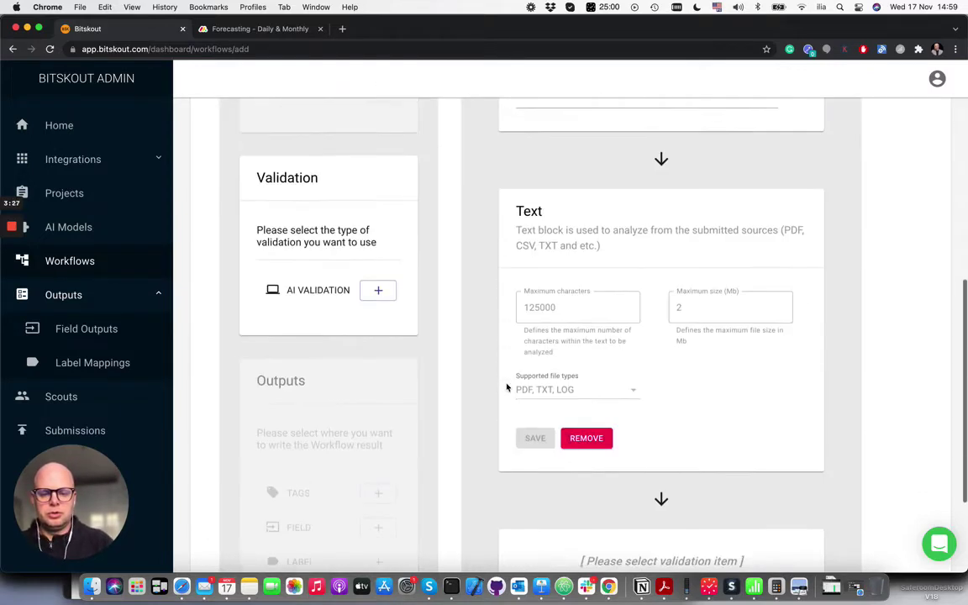
pyautogui.click(377, 147)
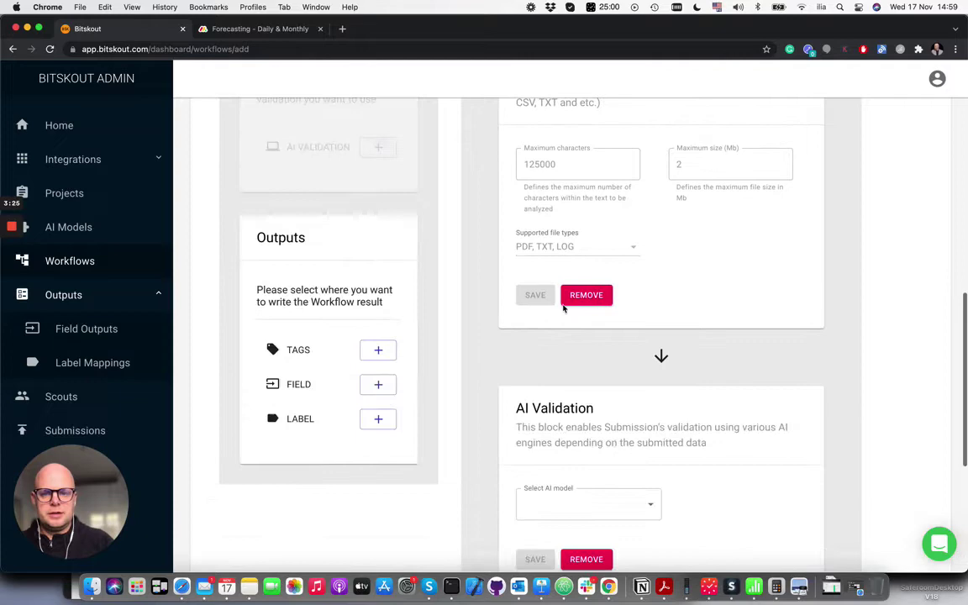
pyautogui.click(612, 340)
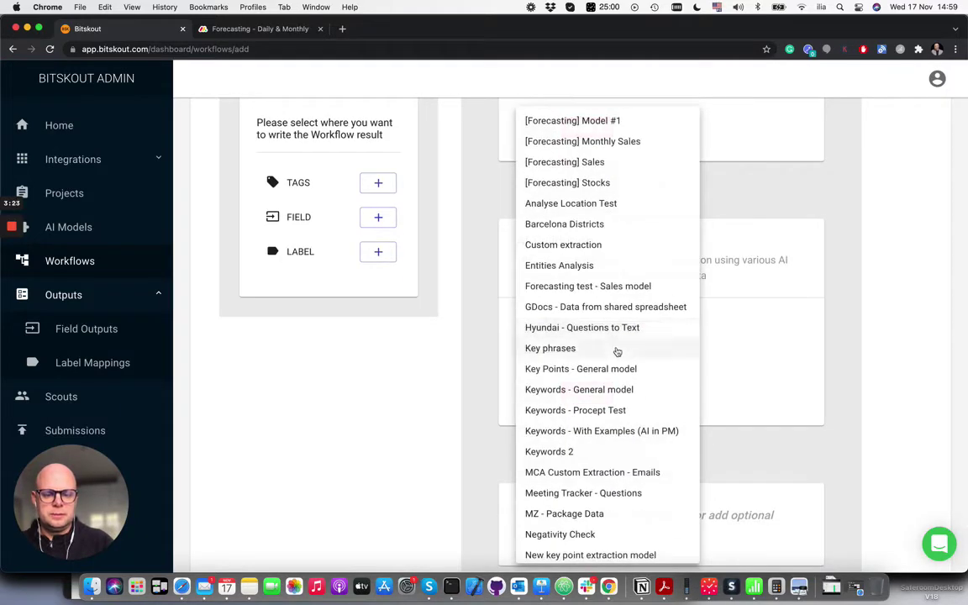
pyautogui.scroll(-3, 616, 350)
pyautogui.scroll(3, 616, 348)
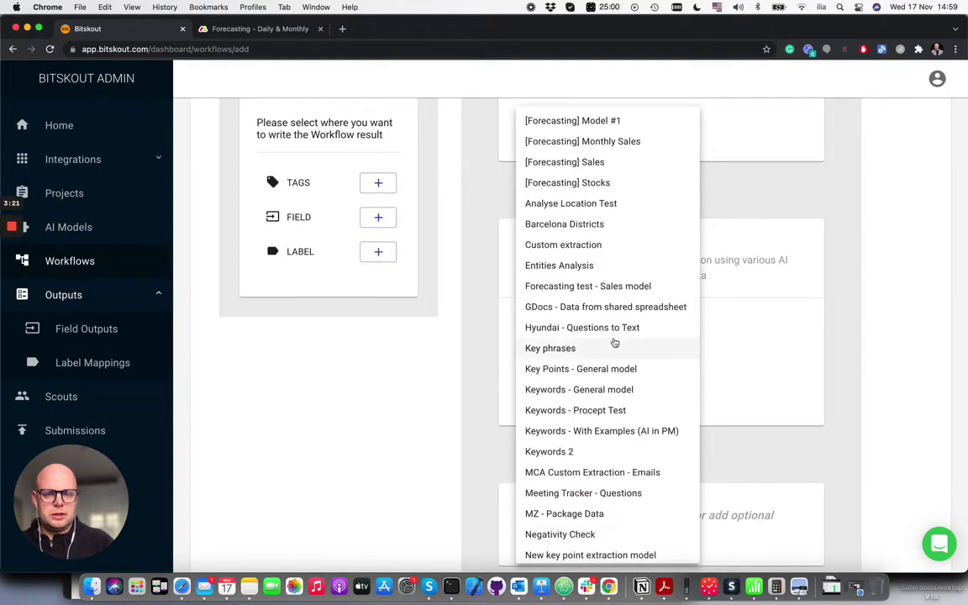
pyautogui.click(557, 289)
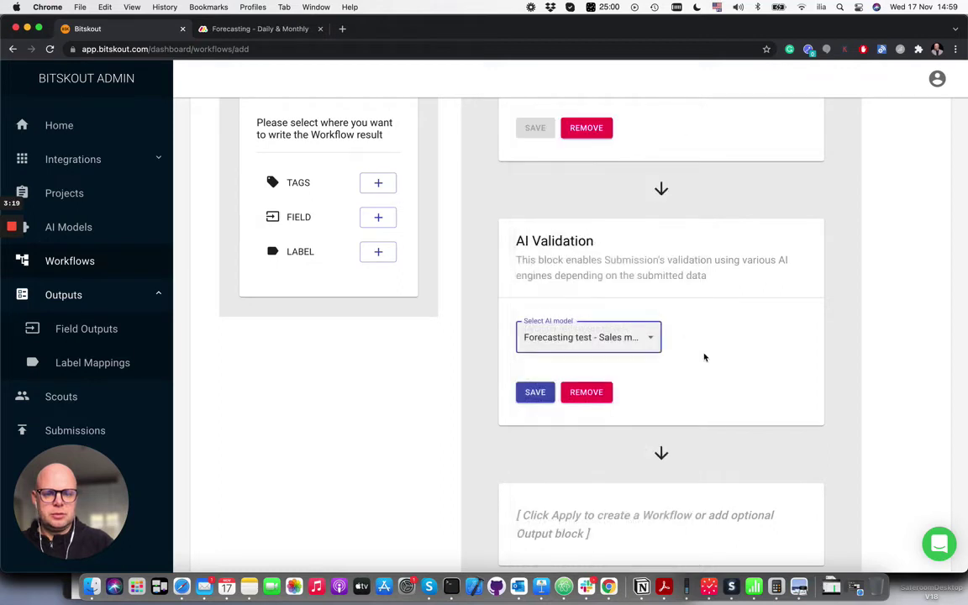
pyautogui.scroll(-2, 589, 336)
pyautogui.click(535, 311)
pyautogui.scroll(-1, 538, 311)
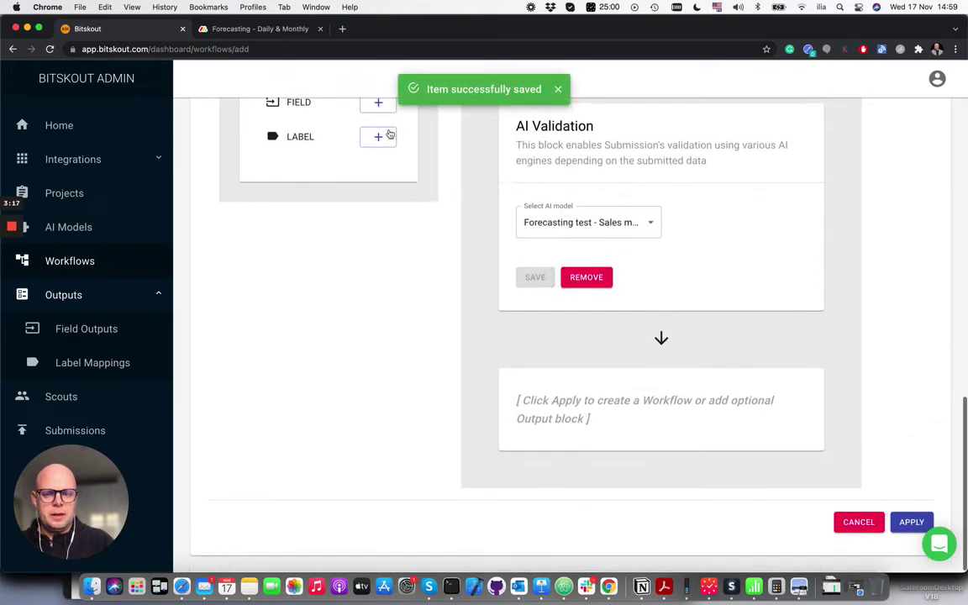
# - Add a field output block set to "Forecast output Sales", save it and apply the workflow
pyautogui.click(378, 102)
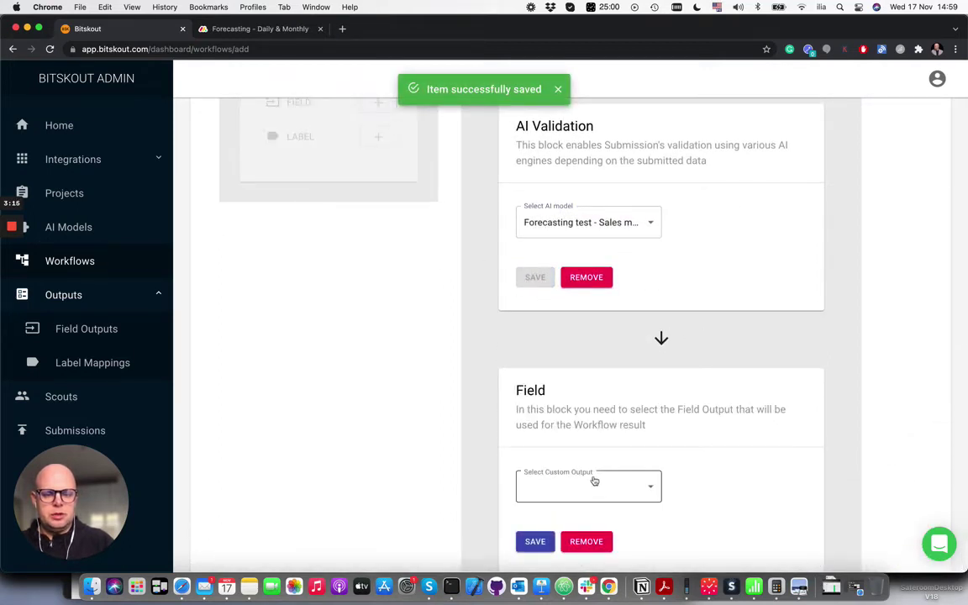
pyautogui.scroll(-3, 596, 394)
pyautogui.click(596, 394)
pyautogui.click(580, 395)
pyautogui.click(536, 445)
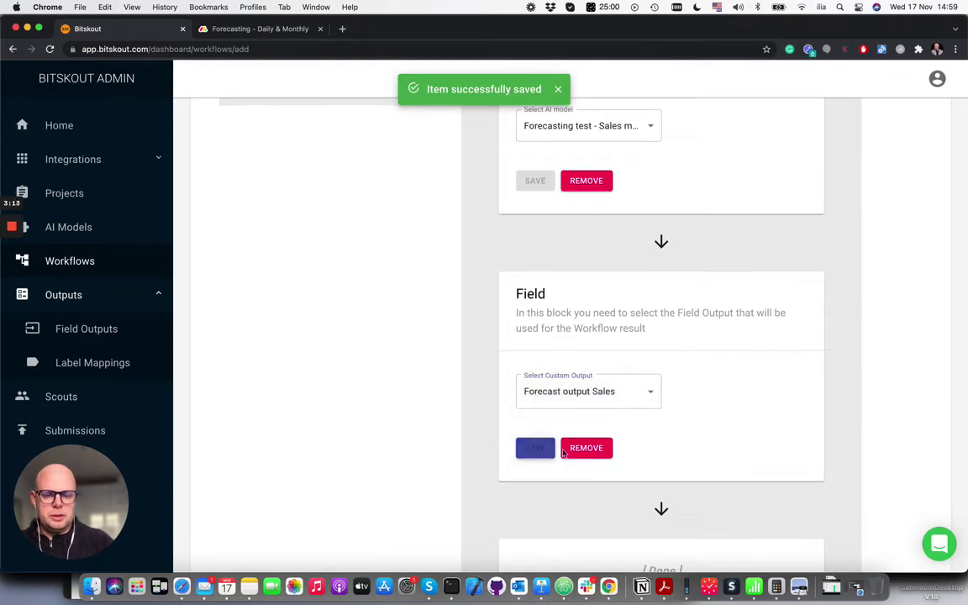
pyautogui.scroll(-3, 733, 479)
pyautogui.click(914, 521)
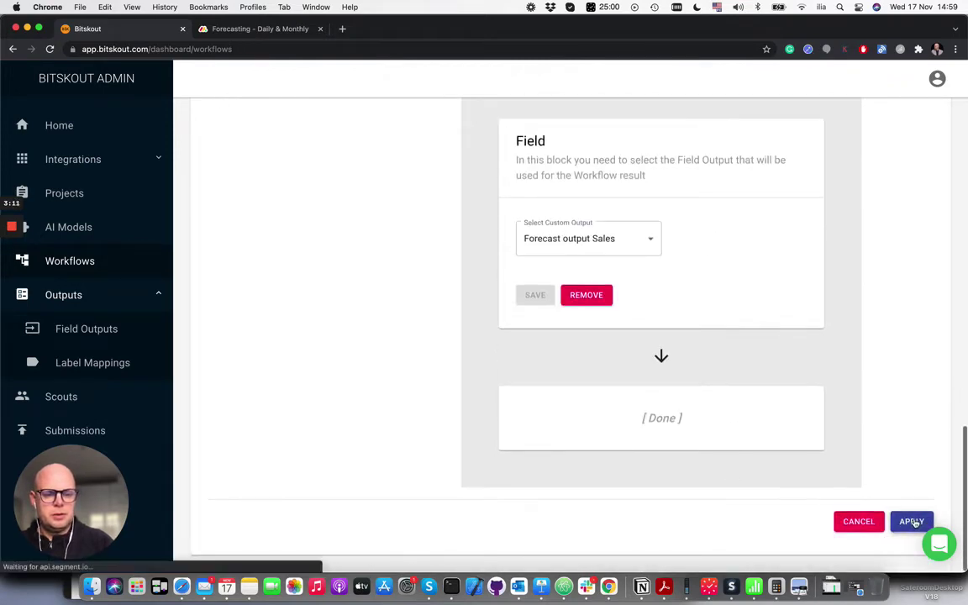
# - Switch to the "Forecasting - Daily & Monthly" board in monday.com and add an item named "January" to the Monthly Real Data group
pyautogui.click(261, 29)
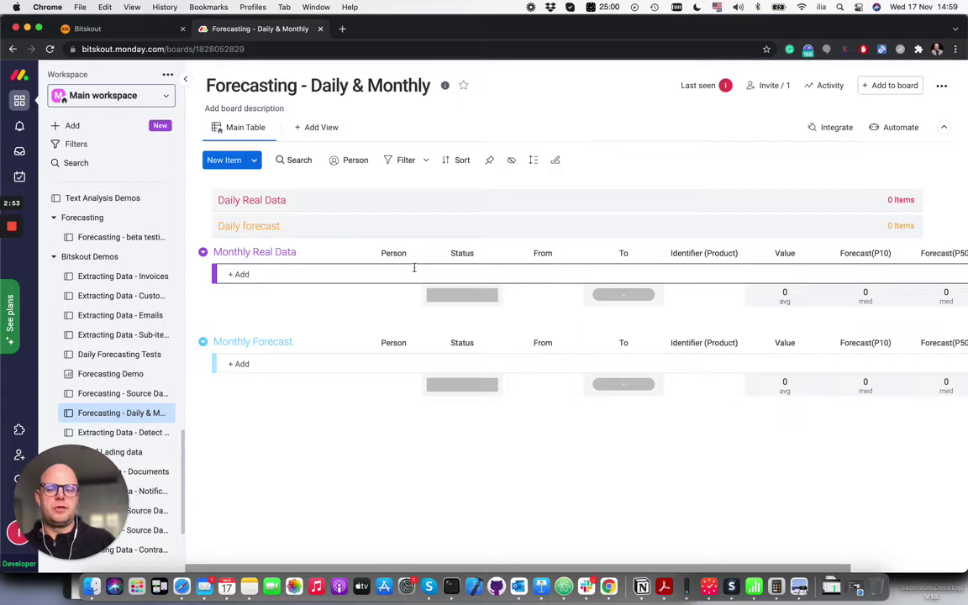
pyautogui.click(328, 274)
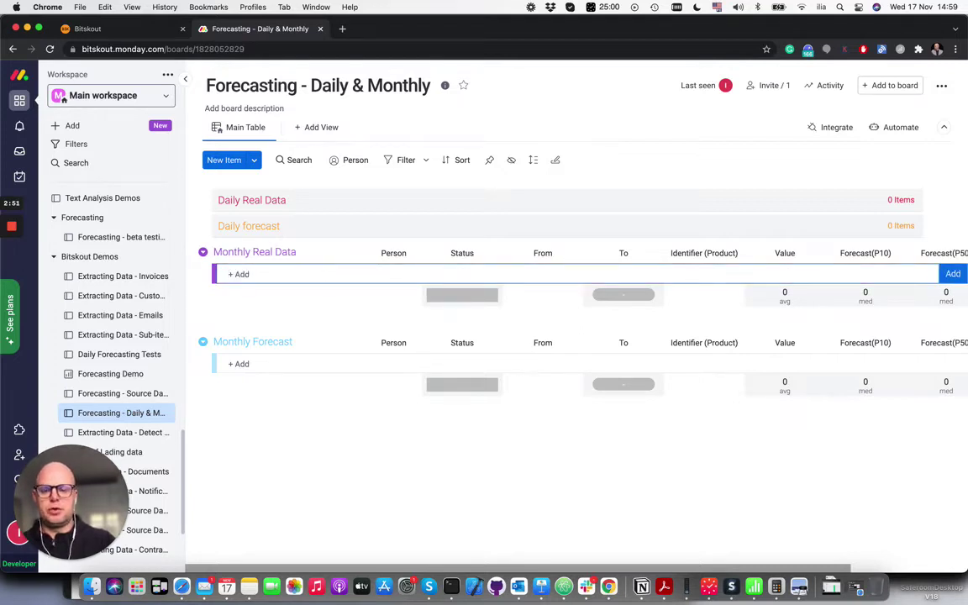
pyautogui.write('Jany')
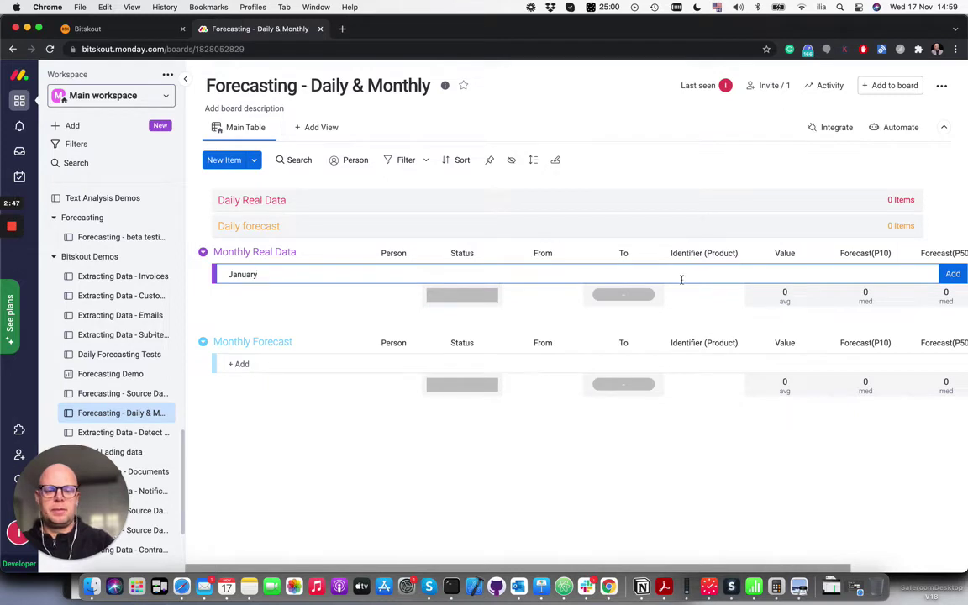
pyautogui.press('Return')
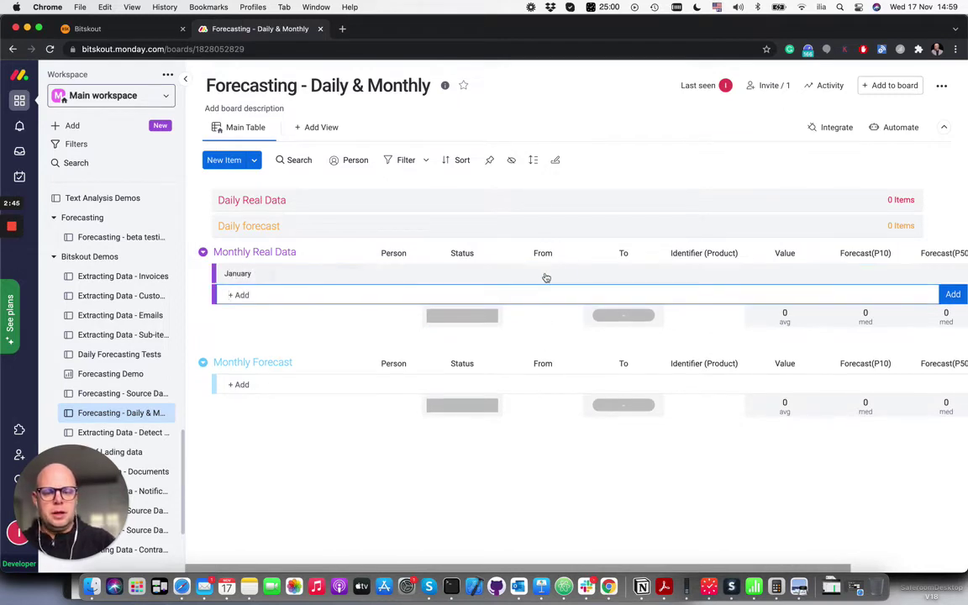
# - Set the January item's From date to Jan 1, 2017
pyautogui.click(543, 280)
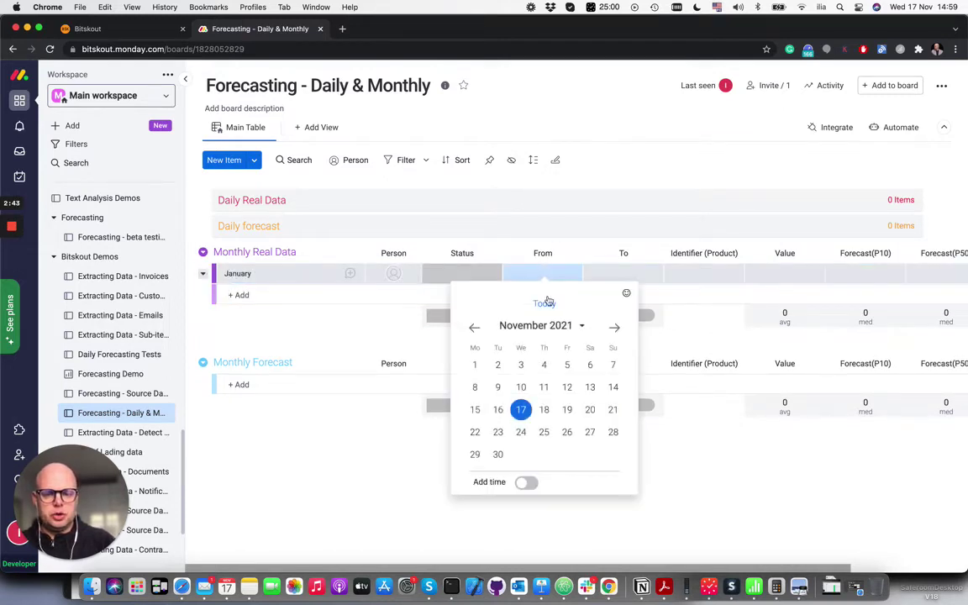
pyautogui.click(579, 328)
pyautogui.click(495, 347)
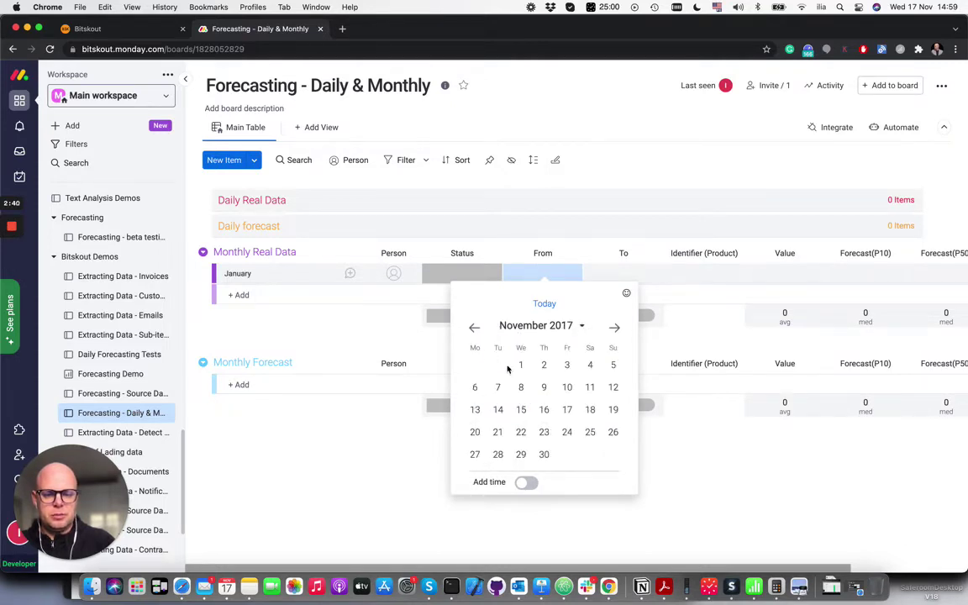
pyautogui.click(473, 328)
pyautogui.click(473, 328)
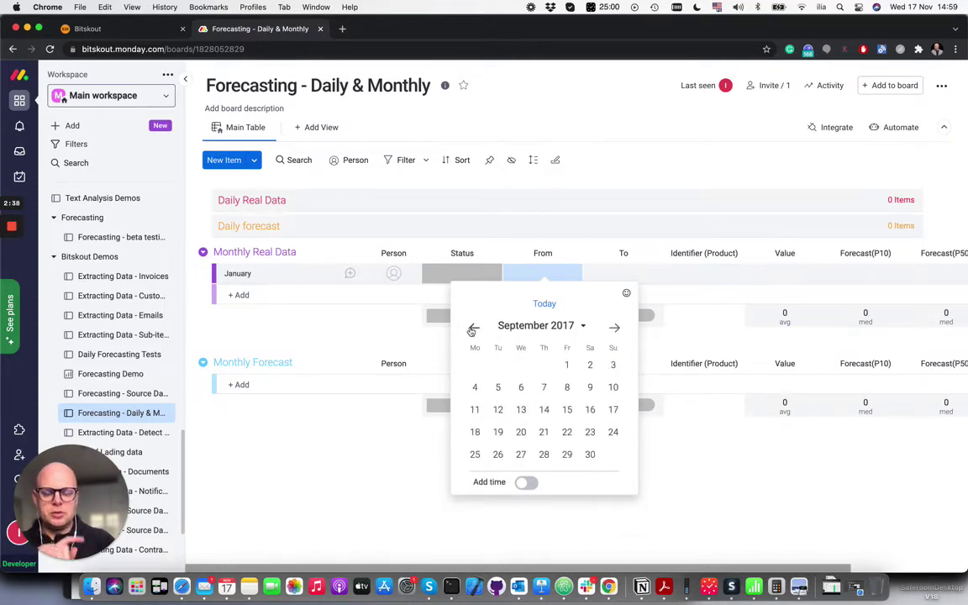
pyautogui.click(473, 328)
pyautogui.click(473, 328)
pyautogui.click(473, 328)
pyautogui.click(473, 327)
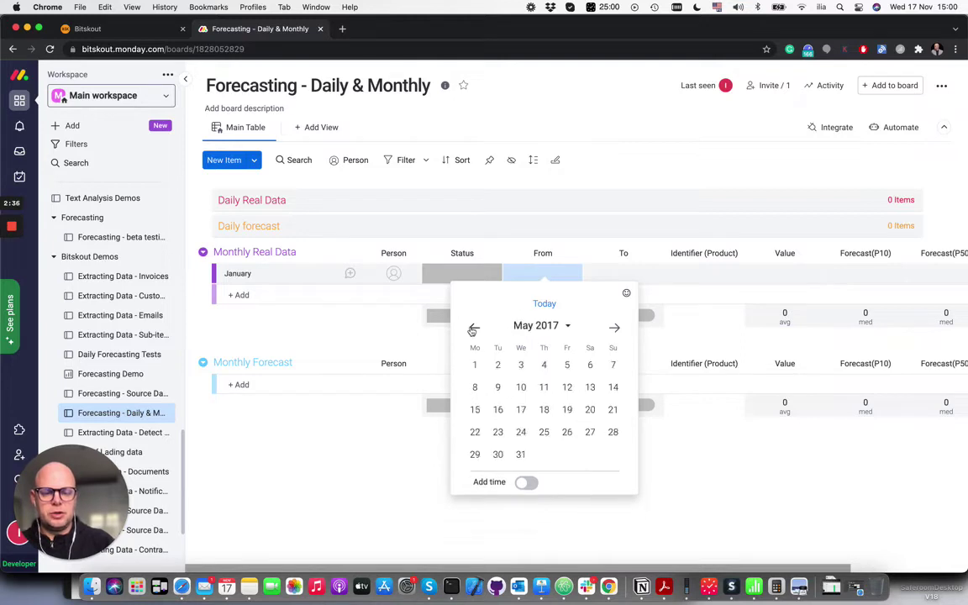
pyautogui.click(473, 328)
pyautogui.click(473, 328)
pyautogui.click(473, 328)
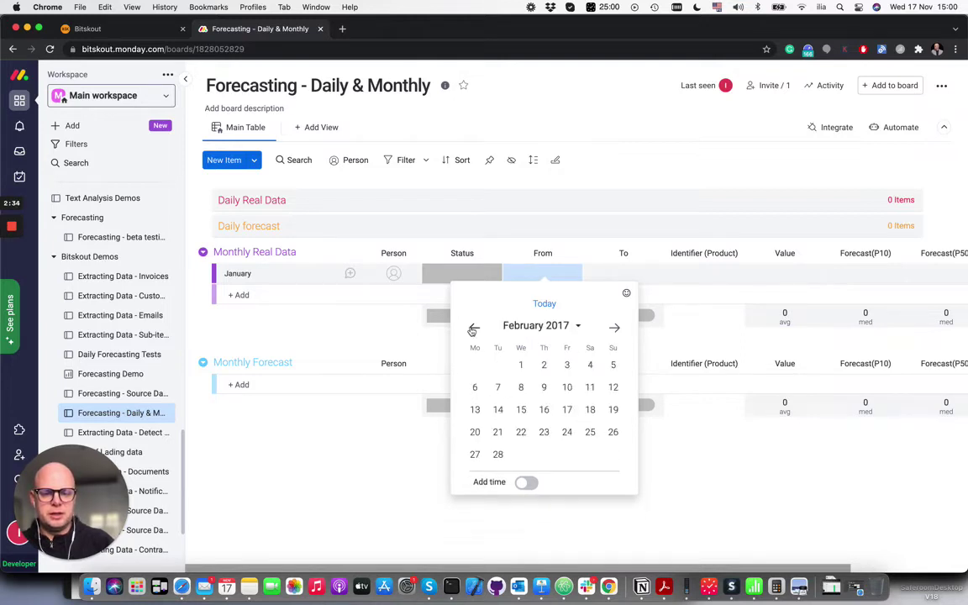
pyautogui.click(473, 328)
pyautogui.click(612, 364)
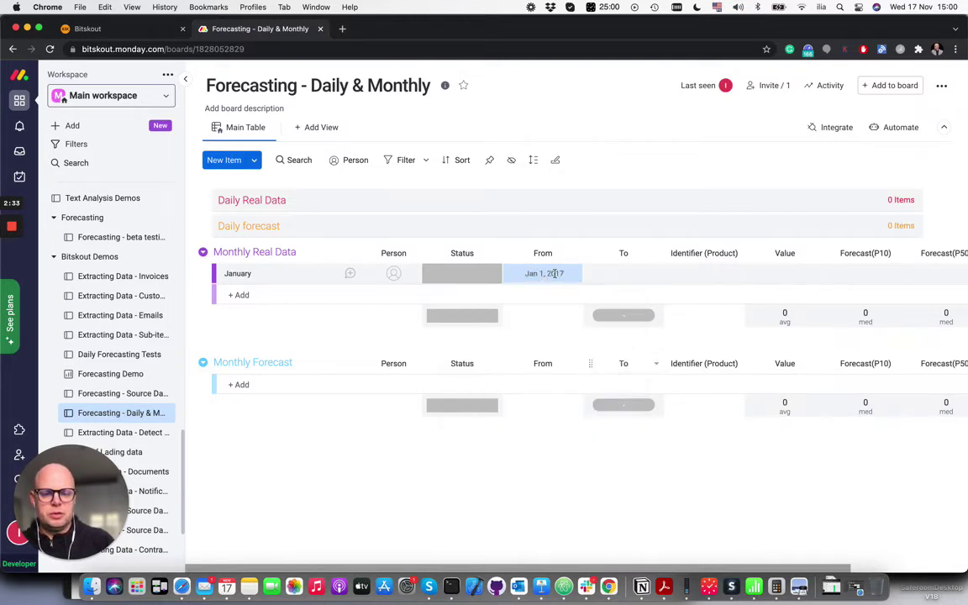
# - Set the January item's To date to Feb 1, 2017
pyautogui.click(633, 276)
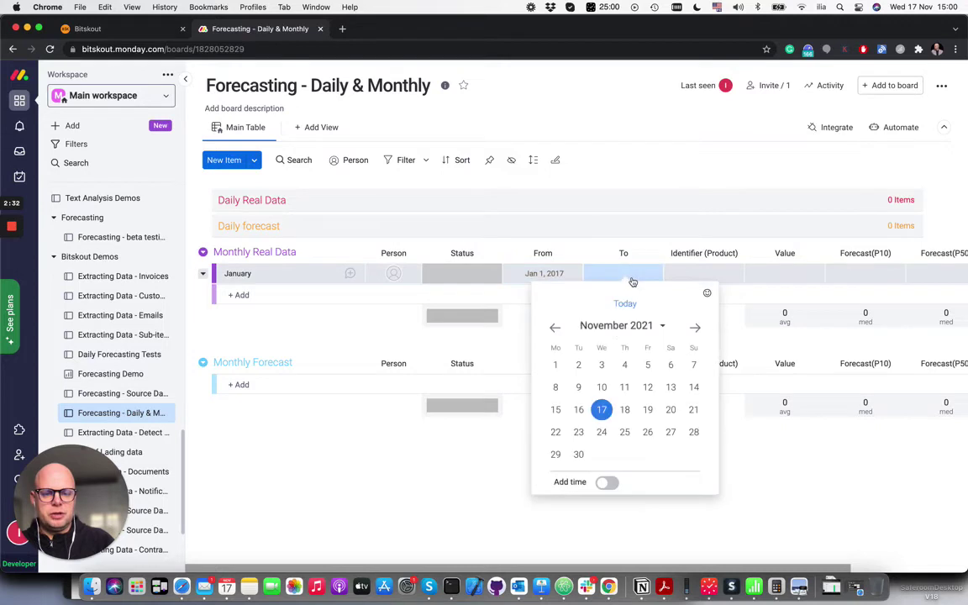
pyautogui.click(662, 326)
pyautogui.click(575, 346)
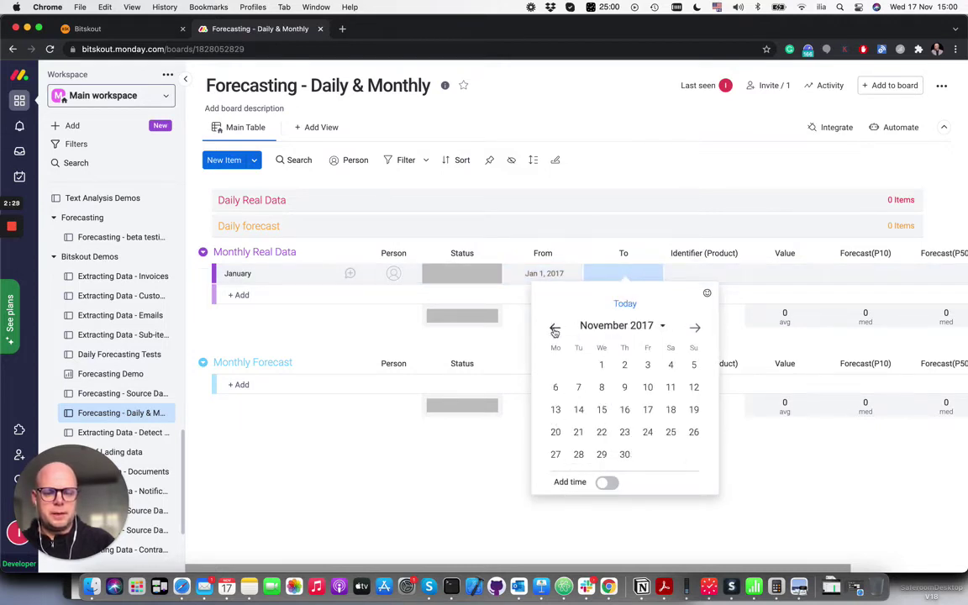
pyautogui.click(555, 329)
pyautogui.click(555, 329)
pyautogui.click(555, 328)
pyautogui.click(555, 328)
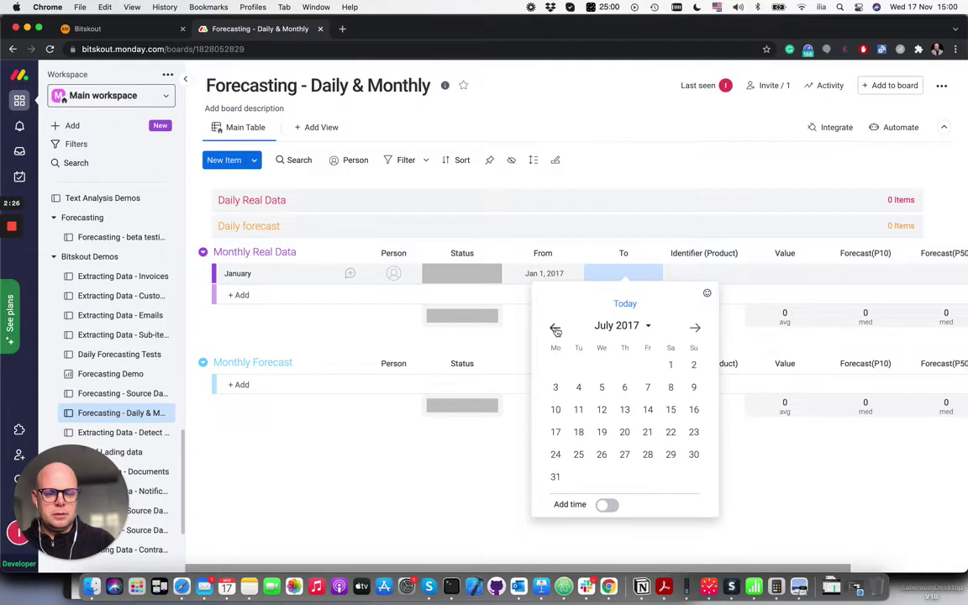
pyautogui.click(555, 329)
pyautogui.click(556, 328)
pyautogui.click(556, 328)
pyautogui.click(556, 328)
pyautogui.click(556, 328)
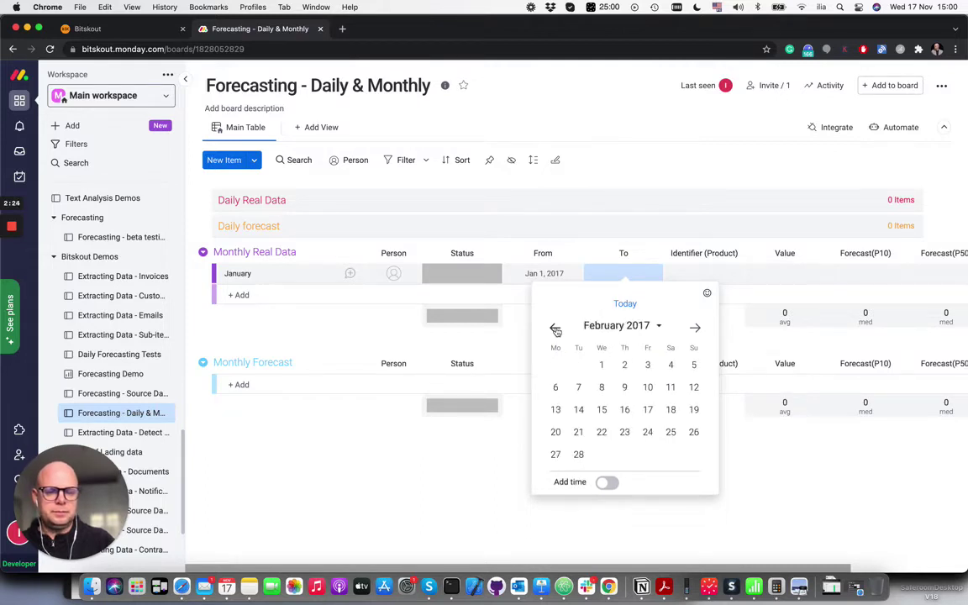
pyautogui.click(602, 365)
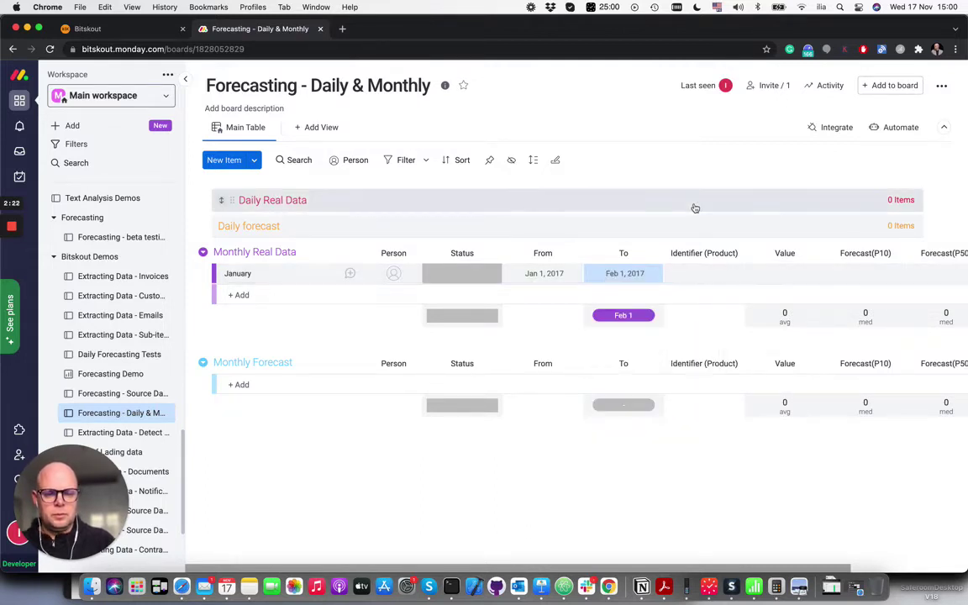
# - Enter "product_1" as the January item's Identifier (Product)
pyautogui.click(699, 274)
pyautogui.write('produ')
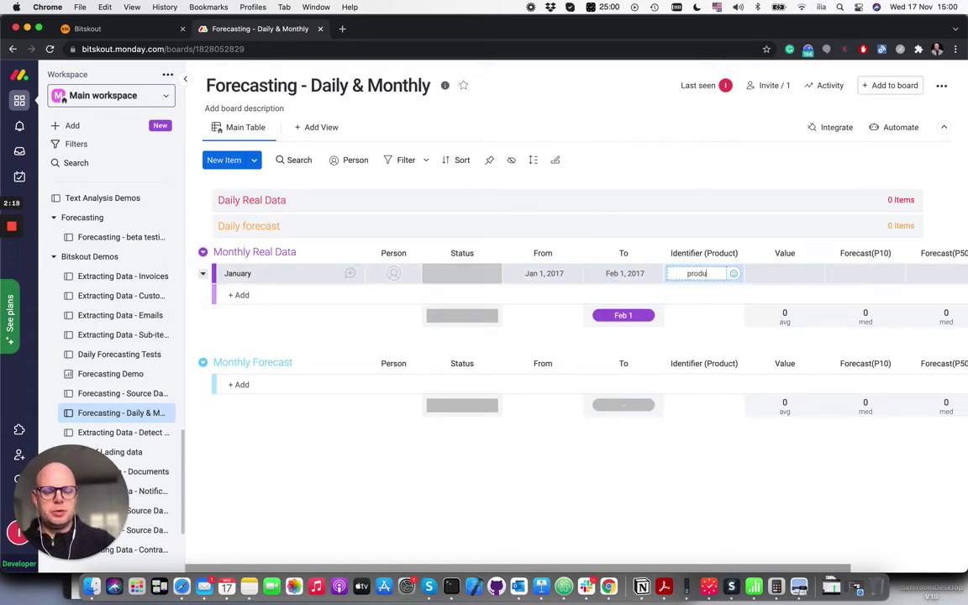
pyautogui.write('ct_1')
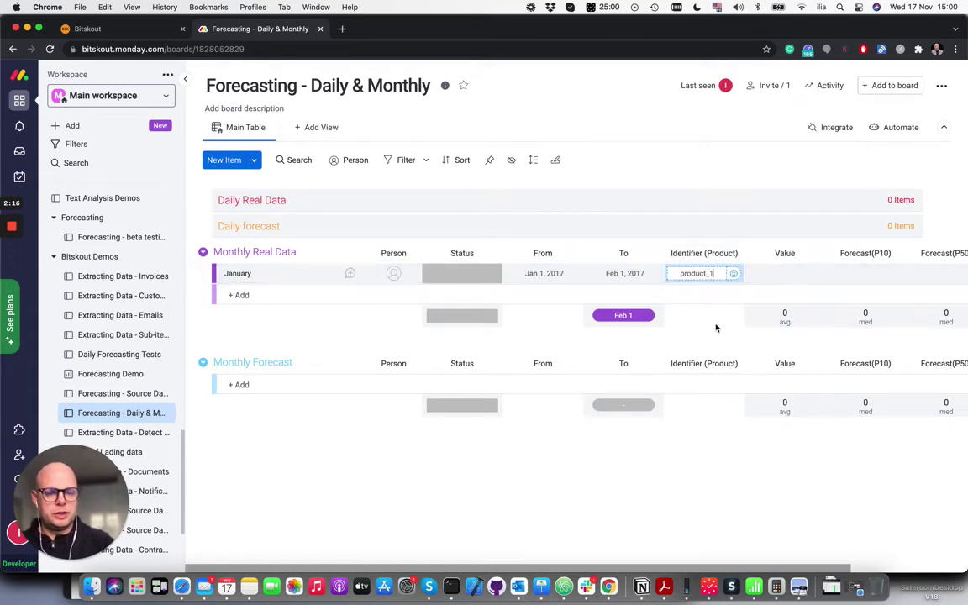
pyautogui.press('Return')
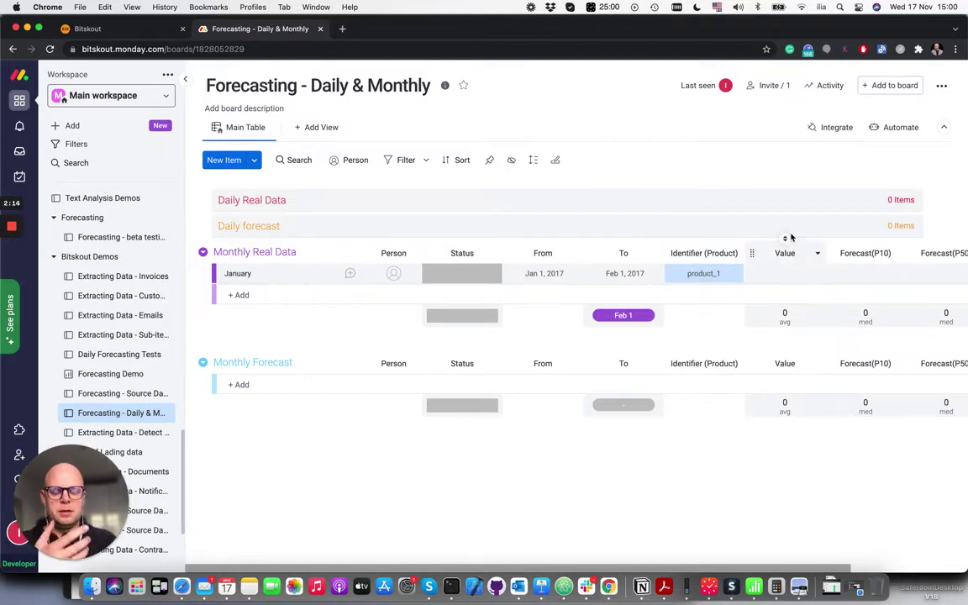
# - Change the board's active Monthly forecast integration to use the workflow "Forecasting Sales Test", update it and return to the board
pyautogui.click(846, 132)
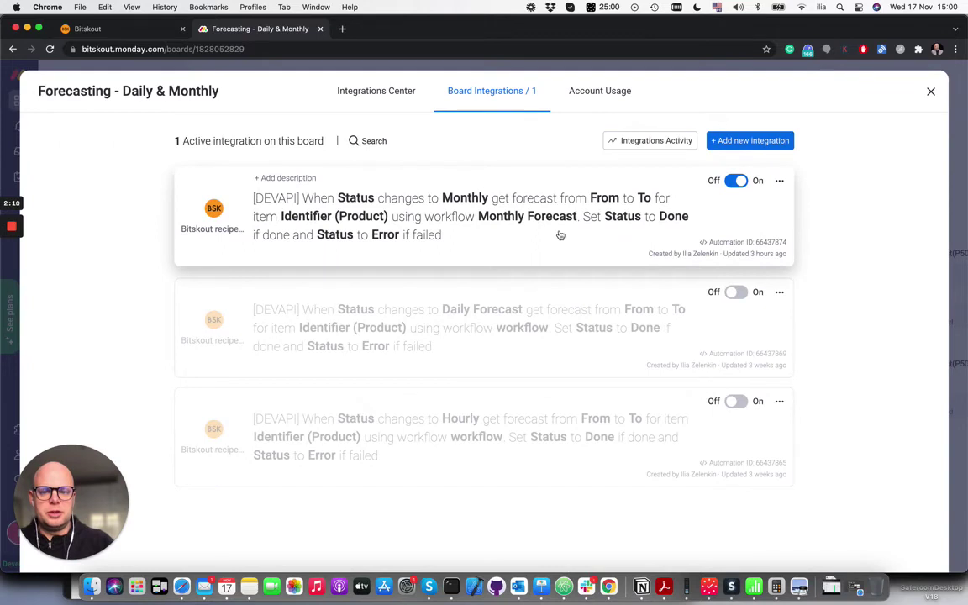
pyautogui.click(553, 227)
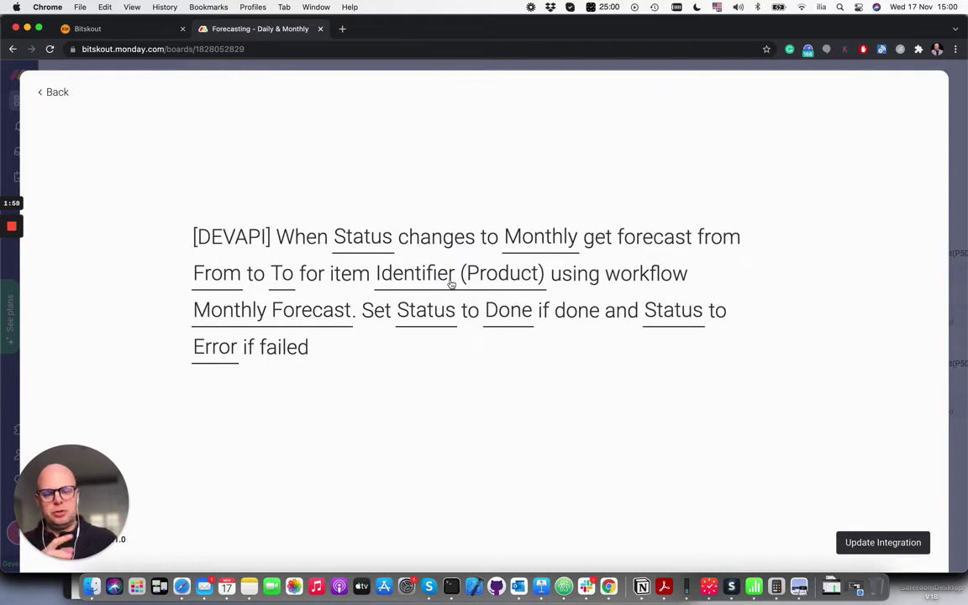
pyautogui.click(315, 312)
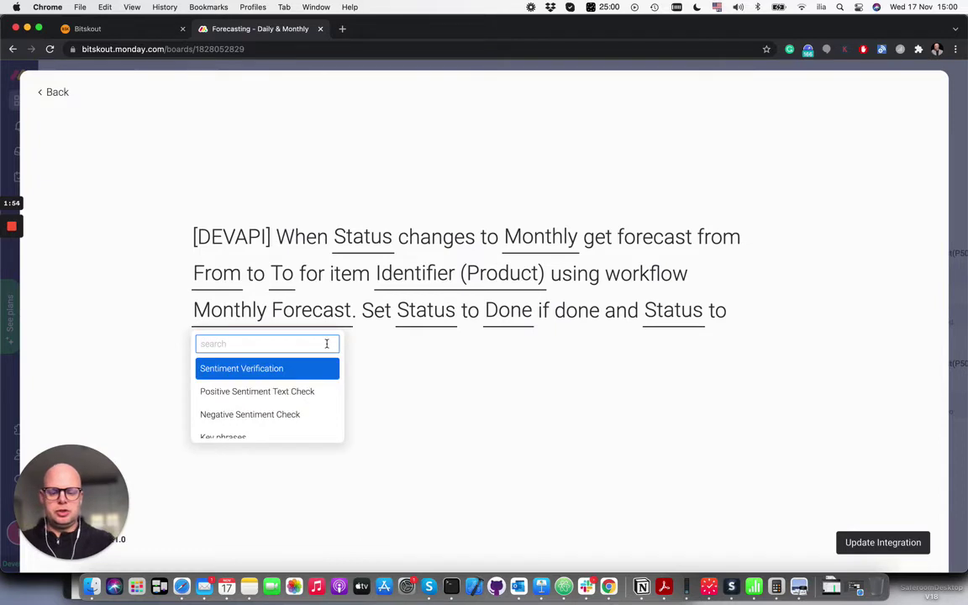
pyautogui.write('Fore')
pyautogui.scroll(-2, 251, 405)
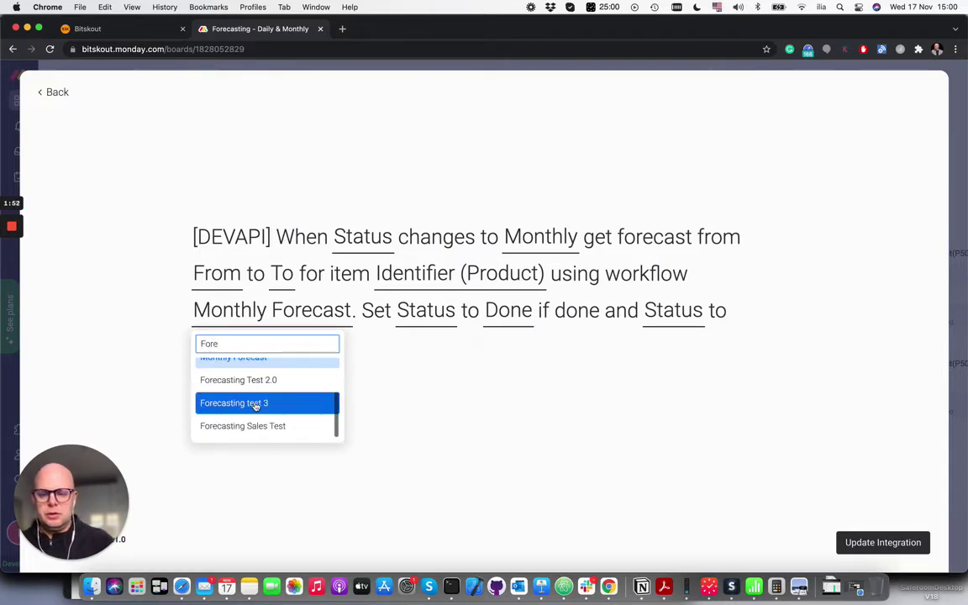
pyautogui.click(252, 427)
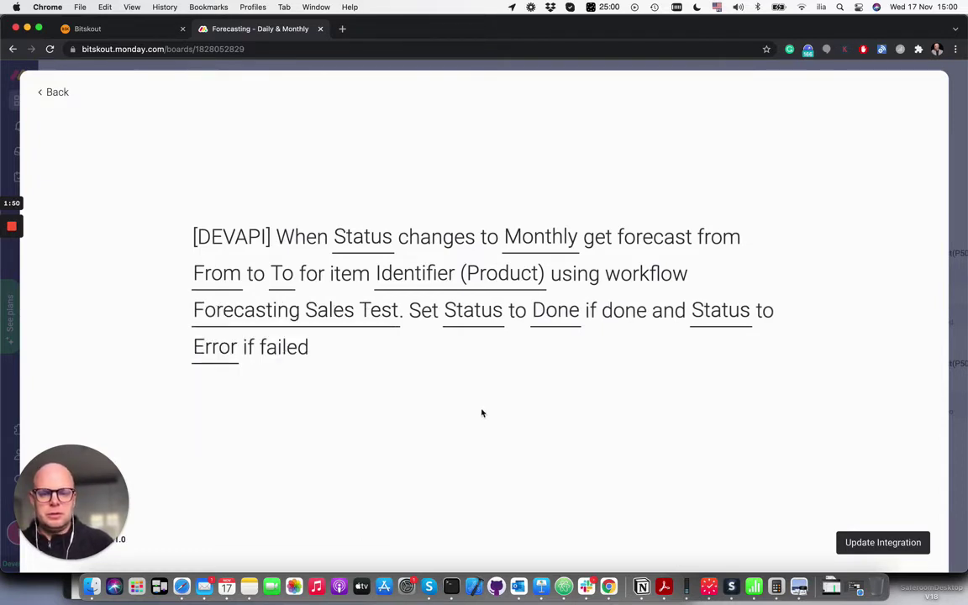
pyautogui.click(896, 544)
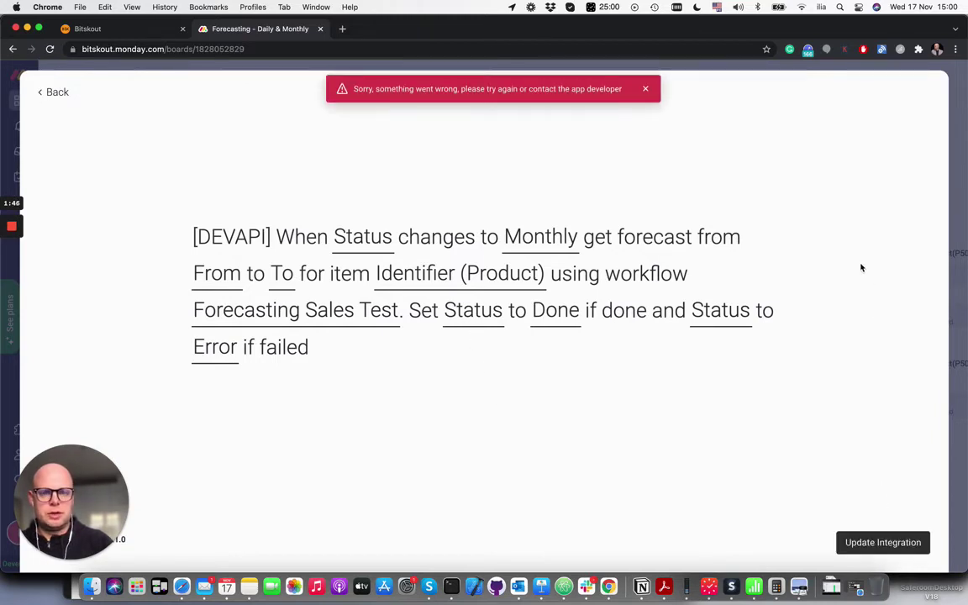
pyautogui.click(893, 545)
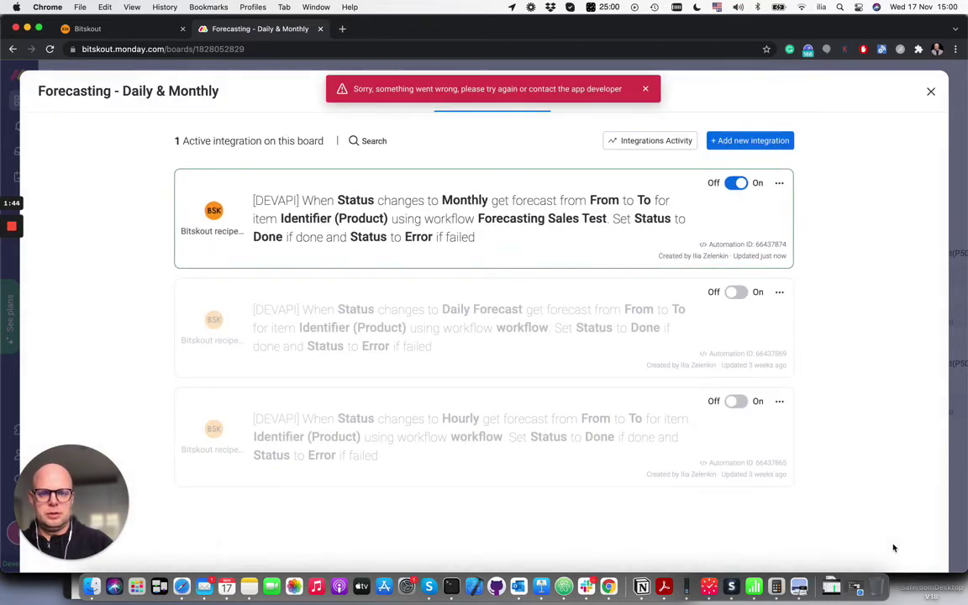
pyautogui.click(931, 91)
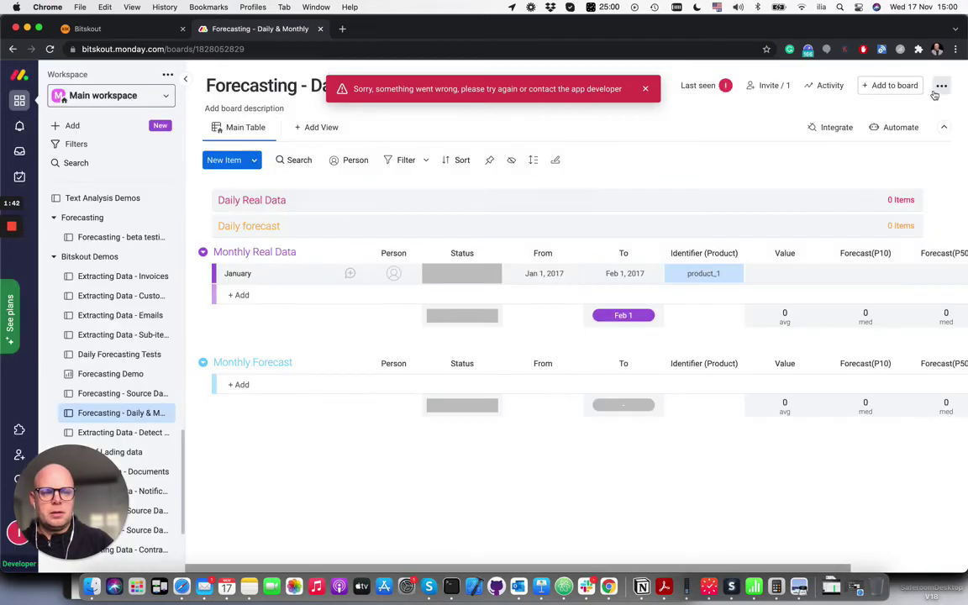
# - Set the January item's Status to Monthly and add an item named "June" to the Monthly Real Data group
pyautogui.click(481, 276)
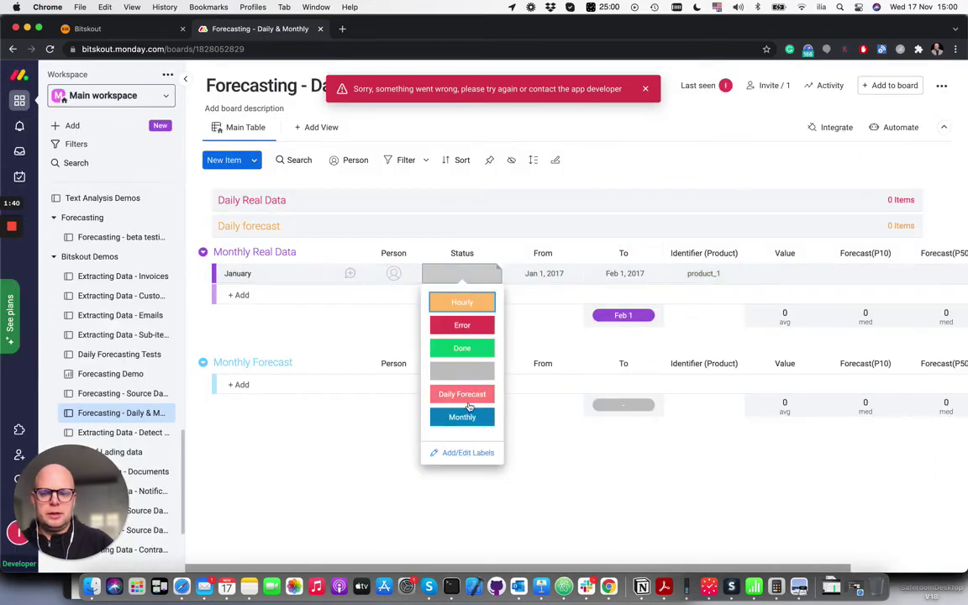
pyautogui.click(462, 416)
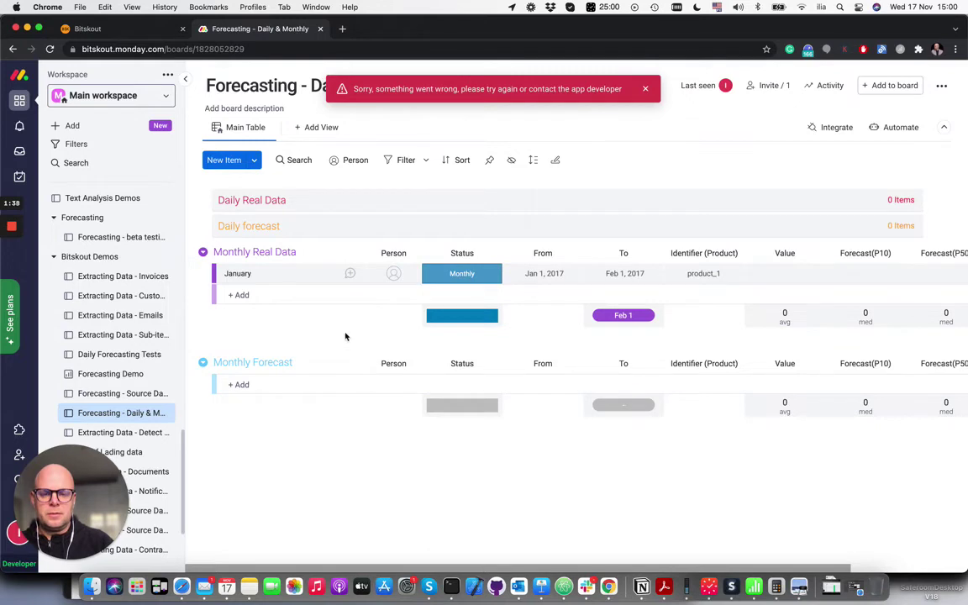
pyautogui.click(297, 296)
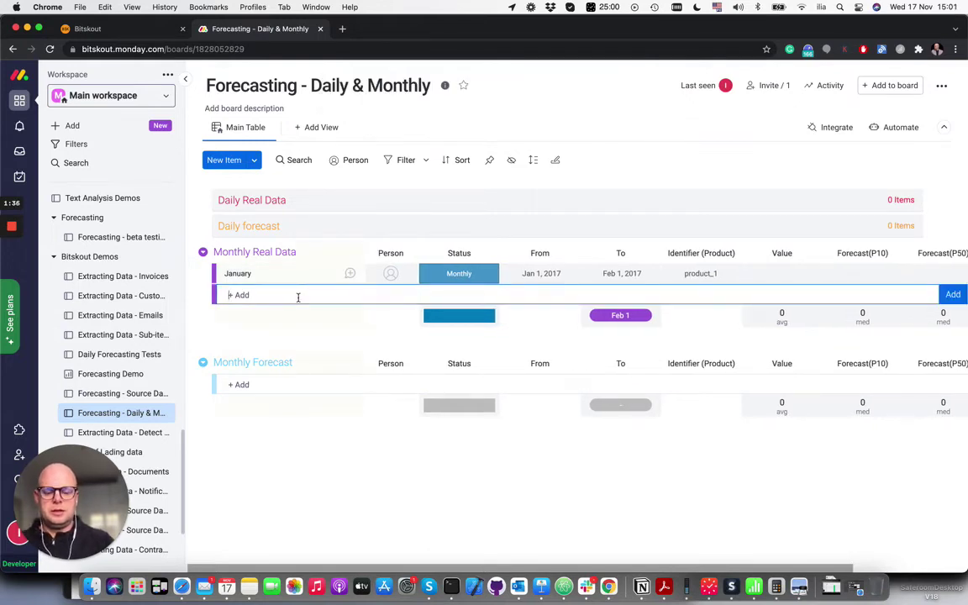
pyautogui.write('June')
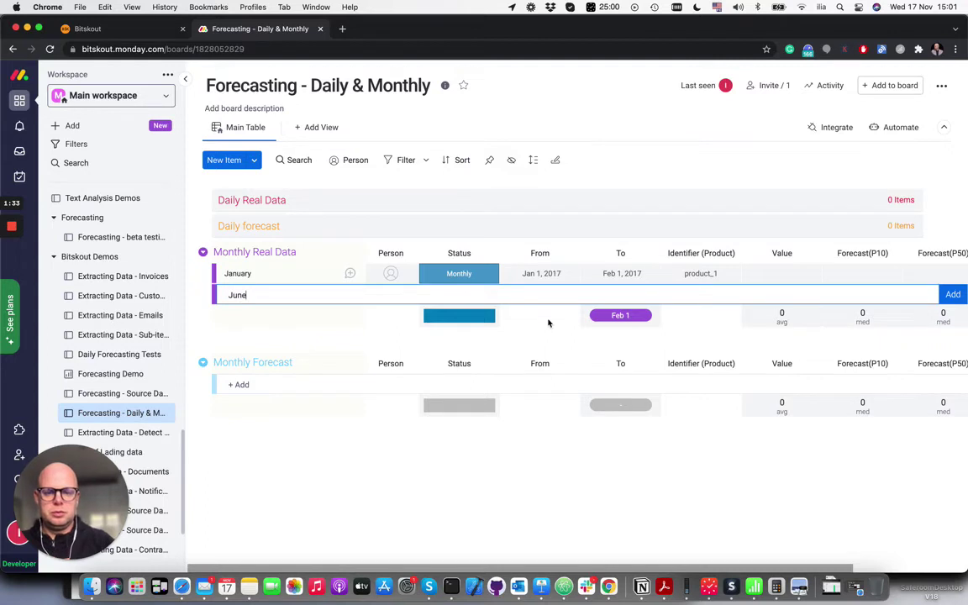
pyautogui.press('Return')
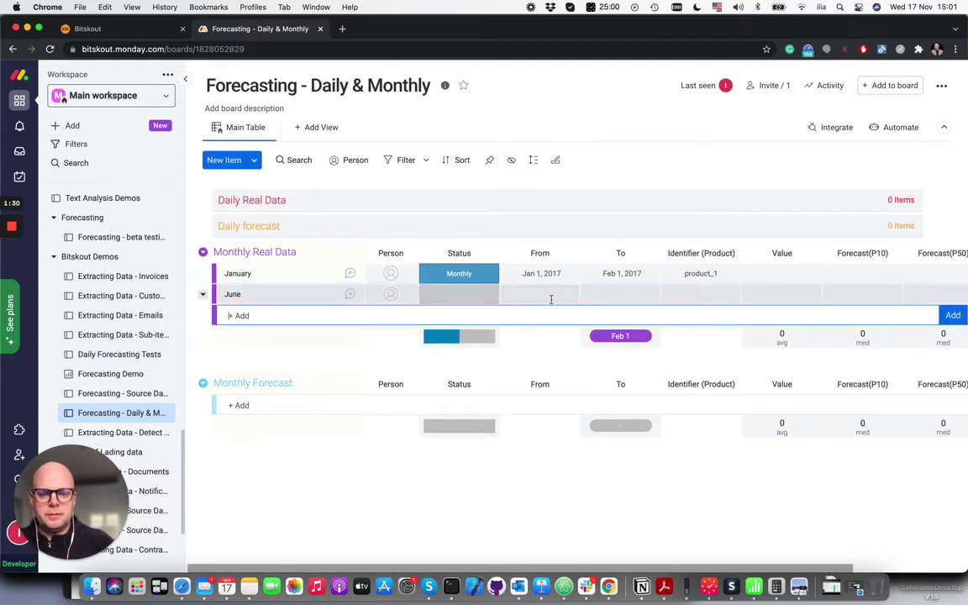
# - Set the June item's From date to Jun 1, 2017
pyautogui.click(545, 294)
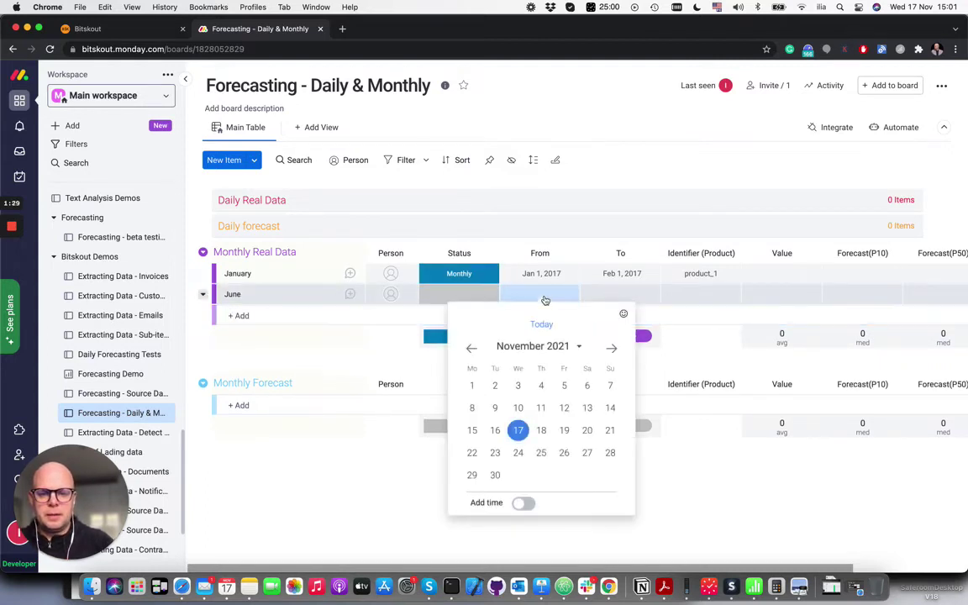
pyautogui.click(578, 346)
pyautogui.click(494, 368)
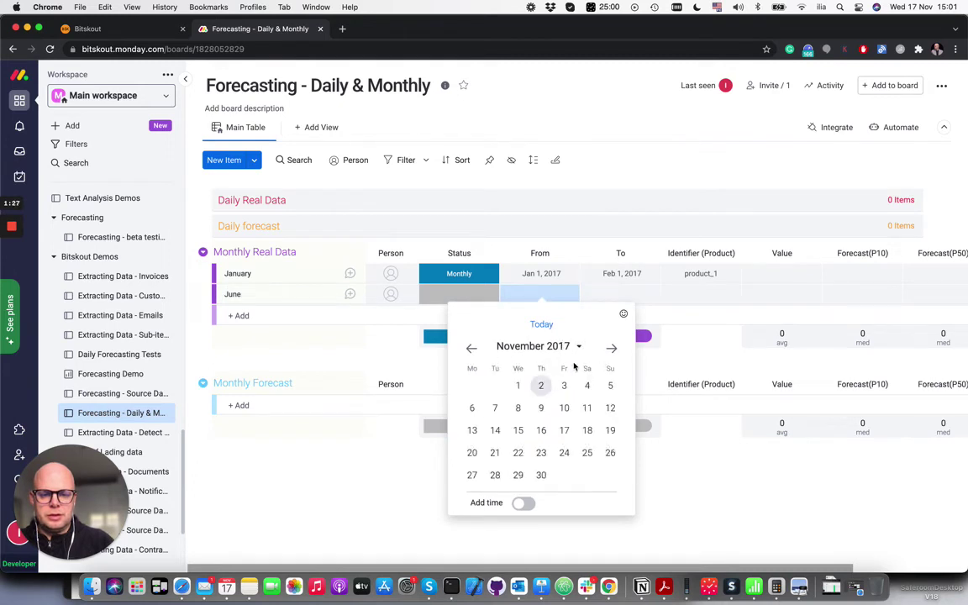
pyautogui.click(472, 348)
pyautogui.click(471, 348)
pyautogui.click(472, 348)
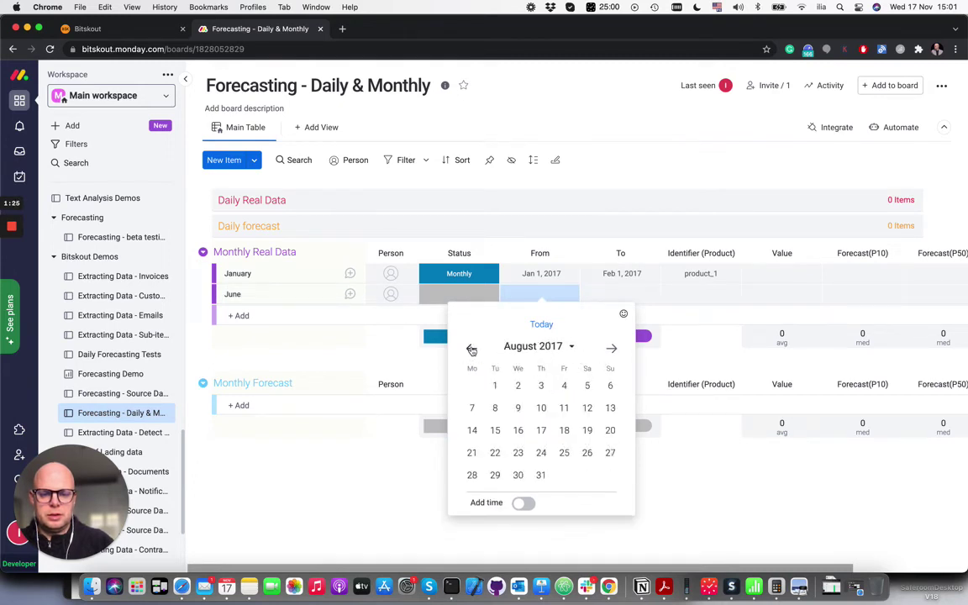
pyautogui.click(471, 348)
pyautogui.click(471, 348)
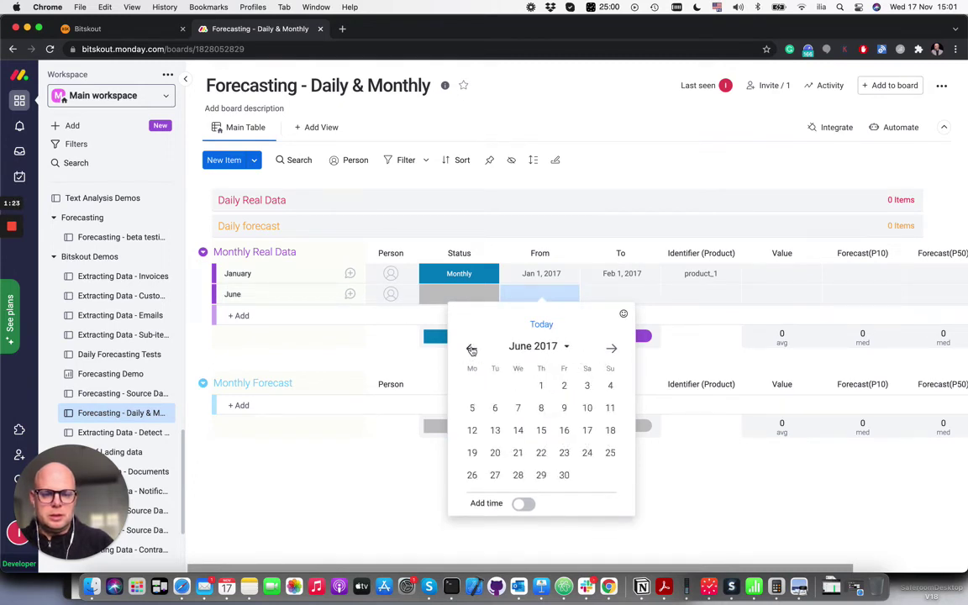
pyautogui.click(541, 384)
# - Set the June item's To date to Jul 1, 2017
pyautogui.click(632, 294)
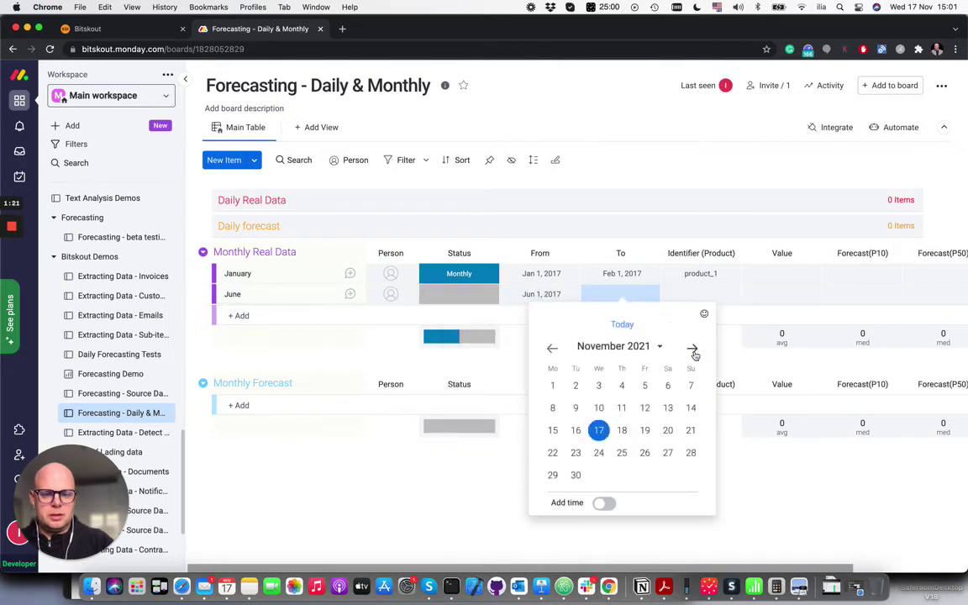
pyautogui.click(654, 348)
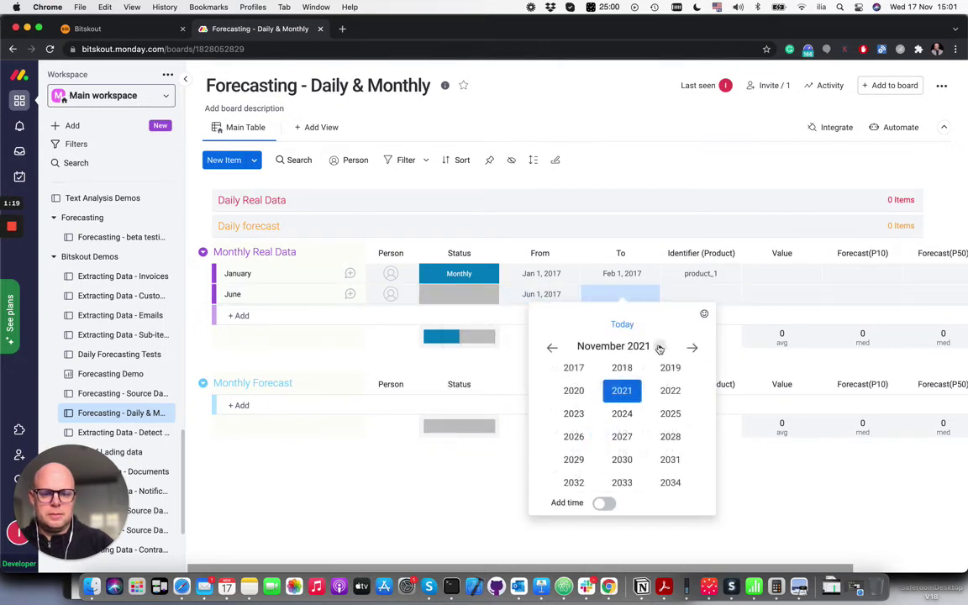
pyautogui.click(572, 367)
pyautogui.click(554, 349)
pyautogui.click(553, 349)
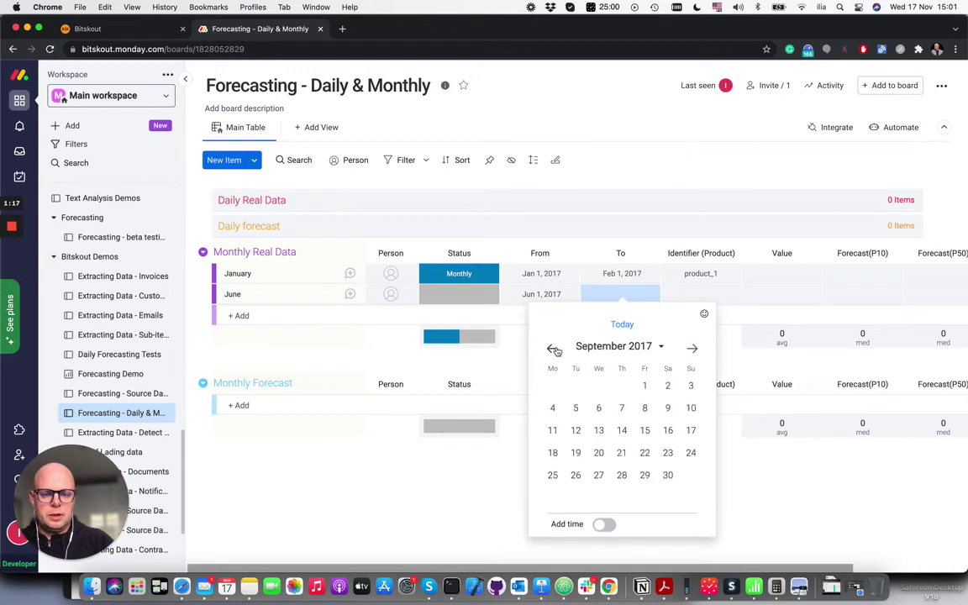
pyautogui.click(553, 349)
pyautogui.click(553, 349)
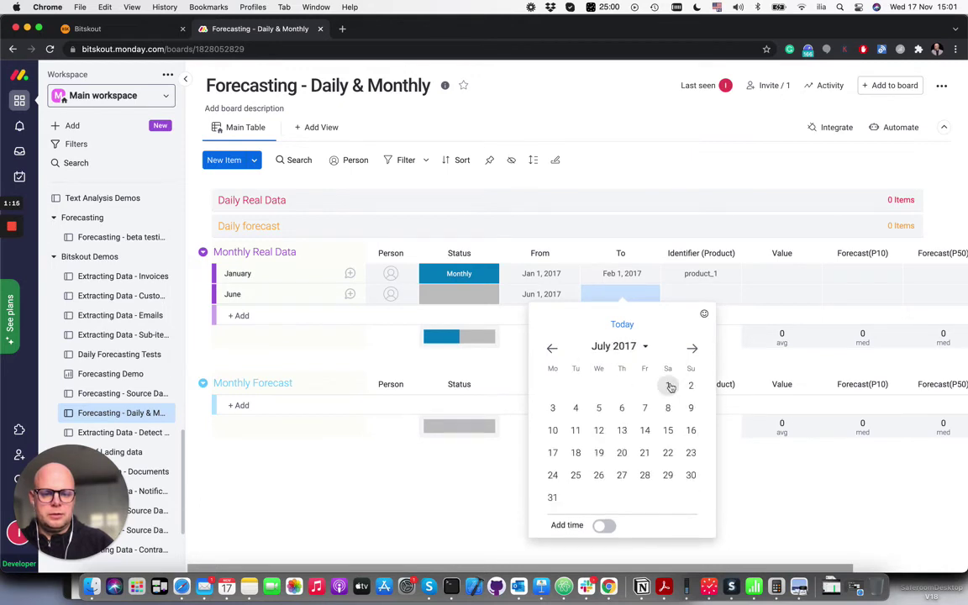
pyautogui.click(670, 385)
# - Enter "product_1" as the June item's Identifier (Product)
pyautogui.click(713, 288)
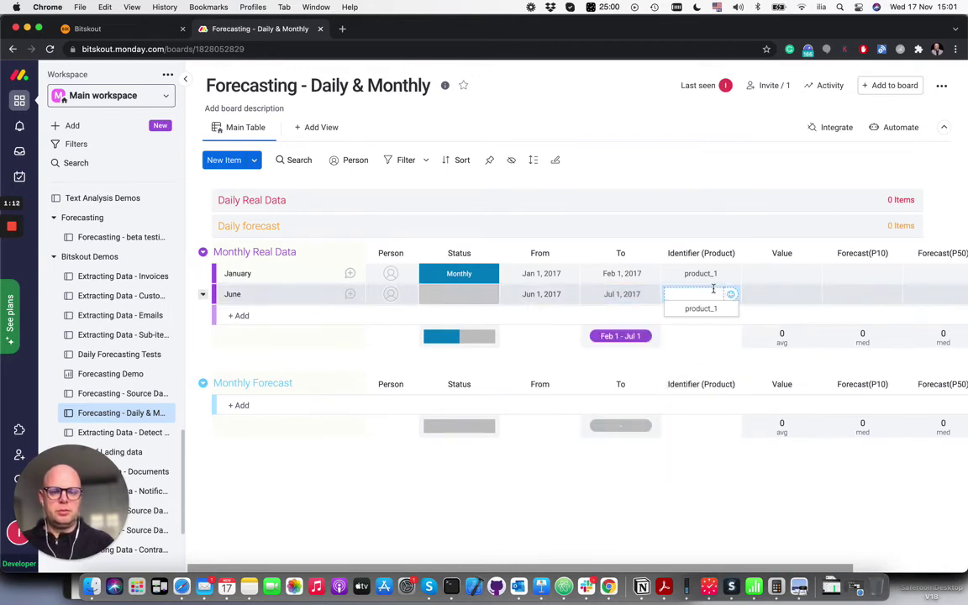
pyautogui.write('product_')
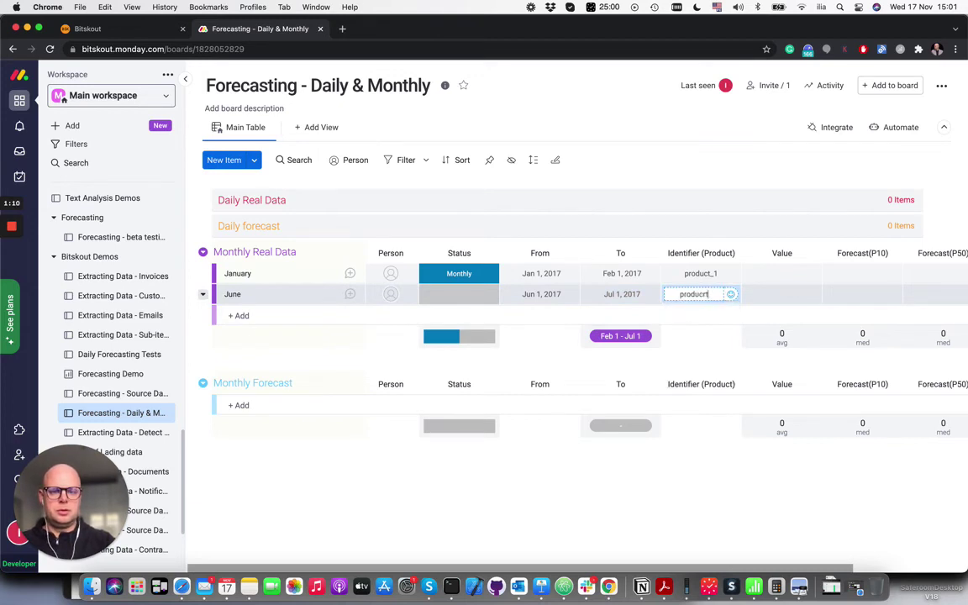
pyautogui.write('1')
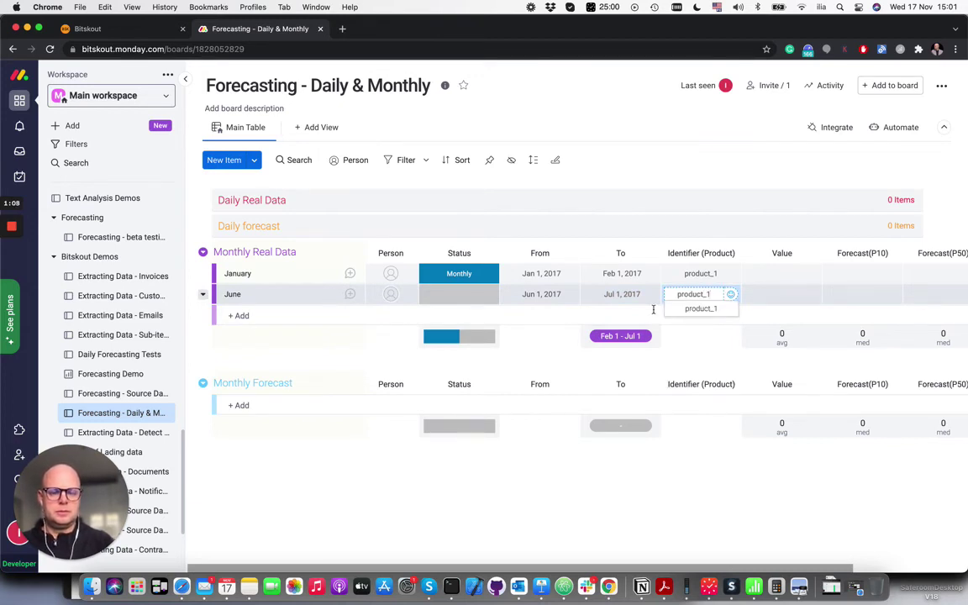
pyautogui.press('Return')
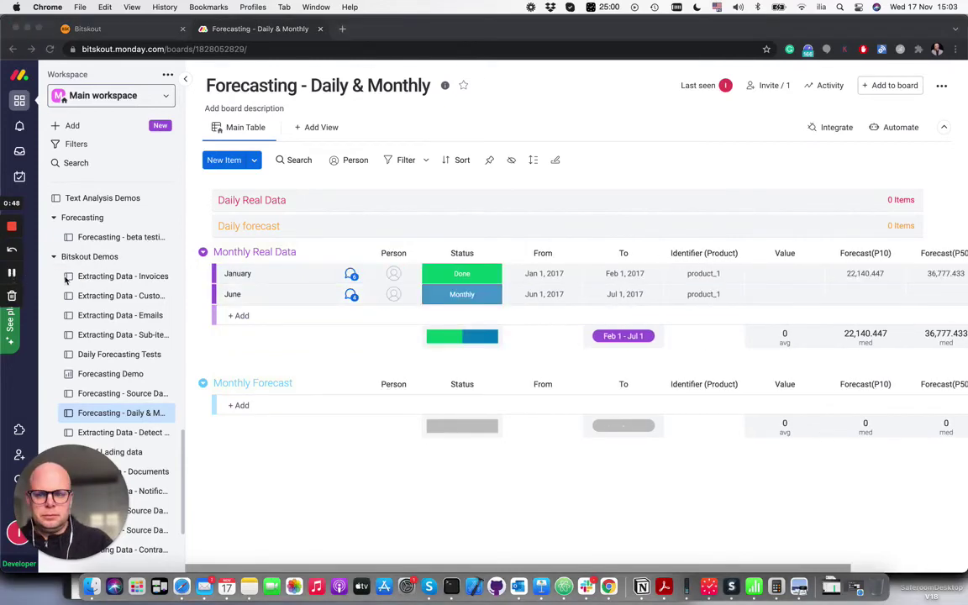
# - Review the P10, P50 and P90 forecasts for January and June, and read the forecast updates posted on the January item
pyautogui.hscroll(4, 625, 276)
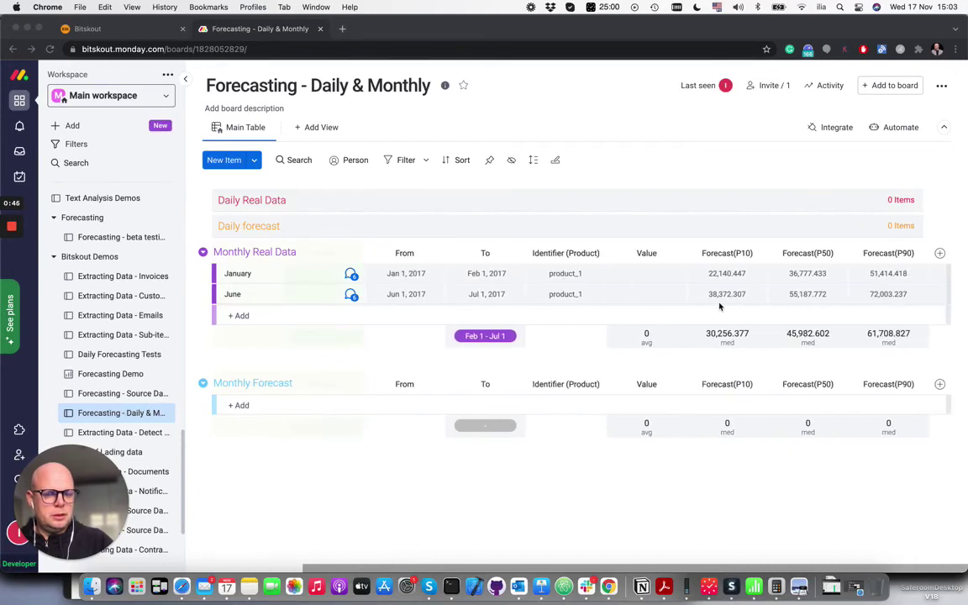
pyautogui.hscroll(-3, 463, 285)
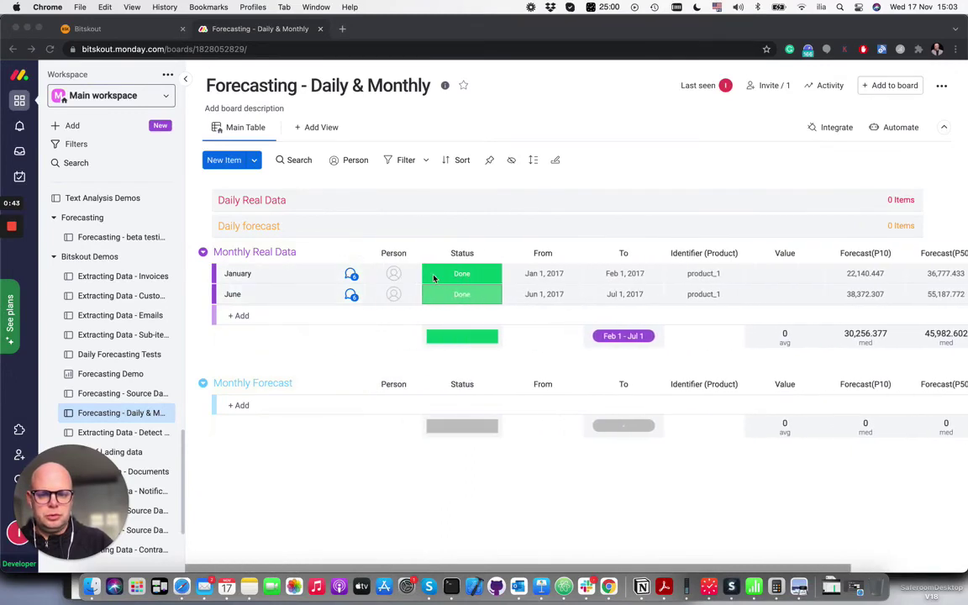
pyautogui.click(350, 275)
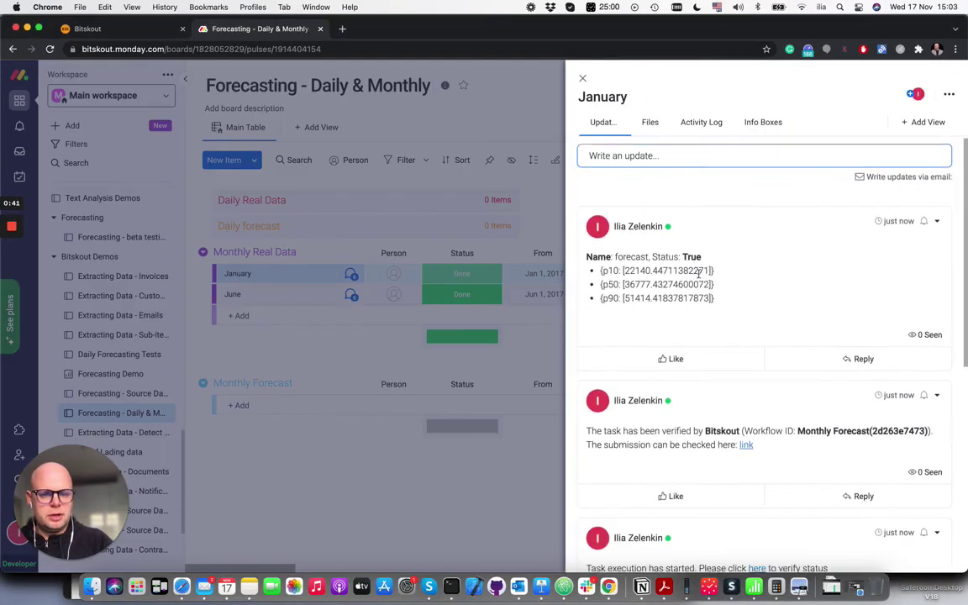
pyautogui.scroll(-1, 698, 273)
pyautogui.click(583, 79)
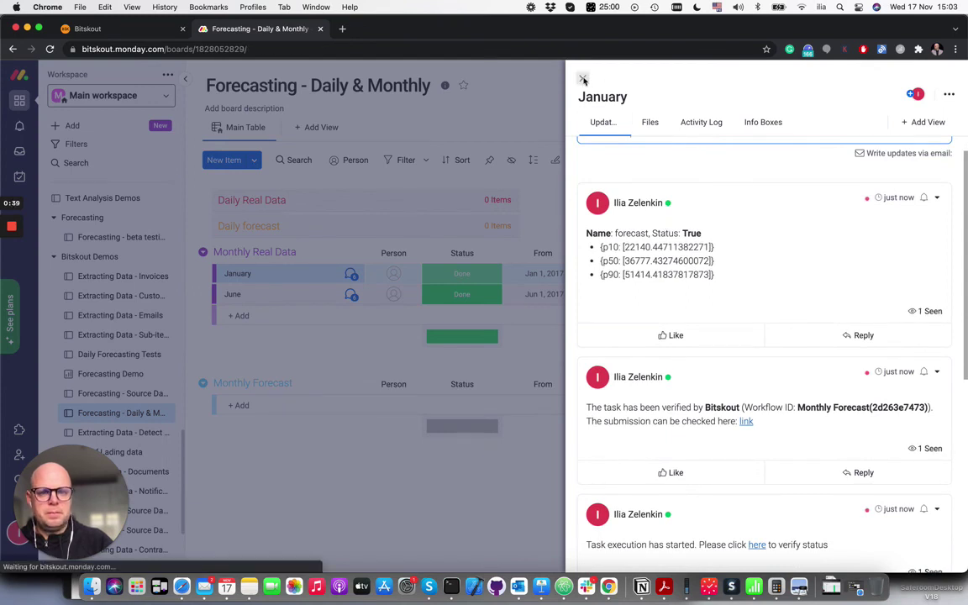
pyautogui.hscroll(3, 652, 296)
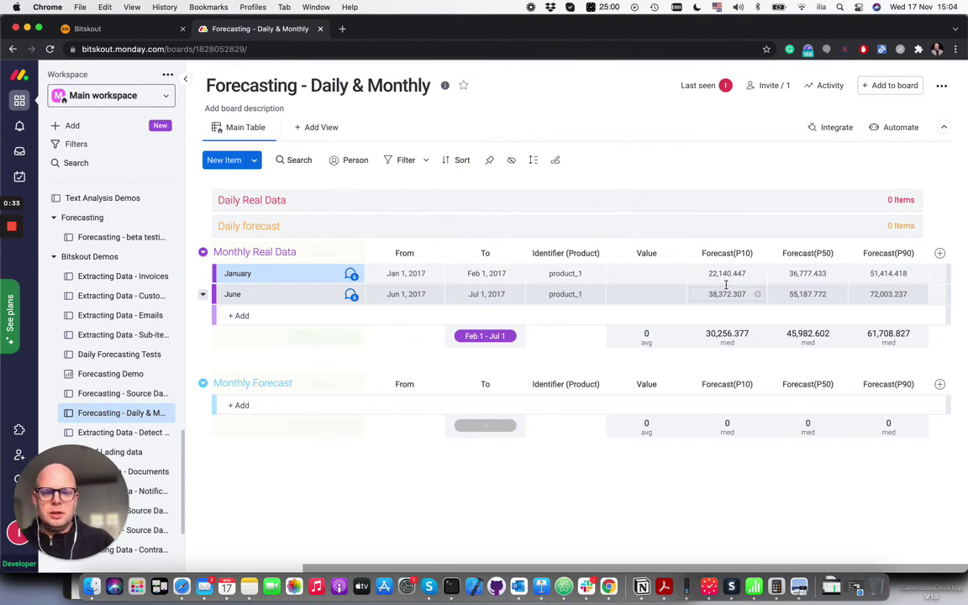
pyautogui.hscroll(-3, 726, 285)
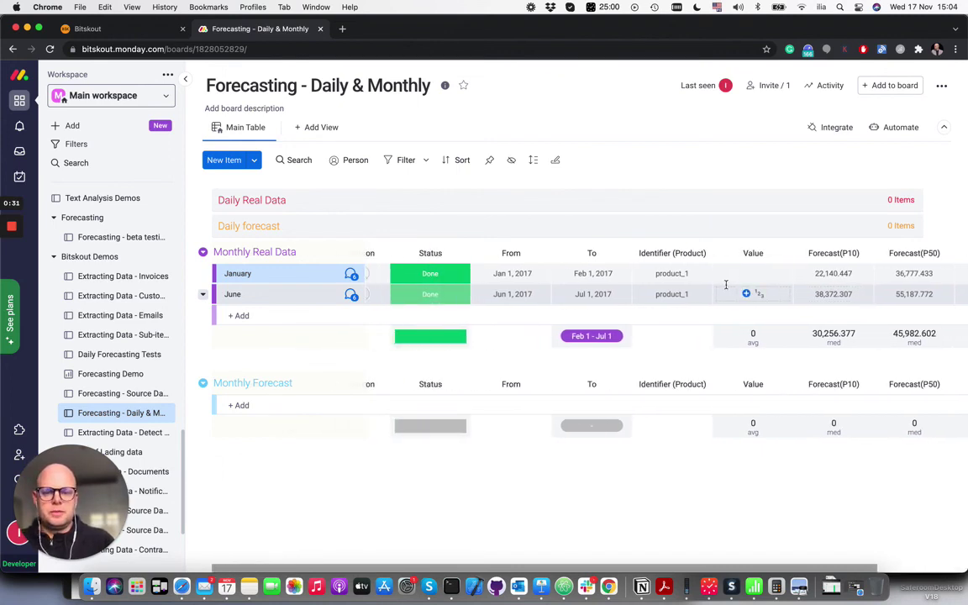